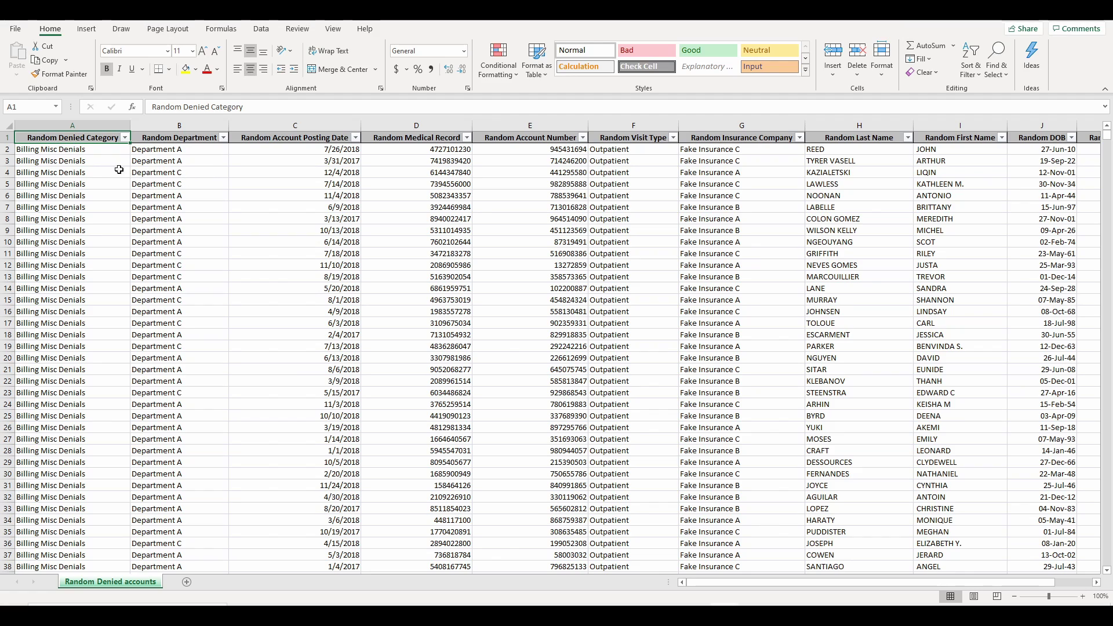
# Step: Review the filter values of the Random Denied Category and Random Department columns and examine all columns through Random Denied Charge
pyautogui.click(125, 138)
pyautogui.moveTo(151, 277)
pyautogui.mouseDown()
pyautogui.moveTo(147, 311)
pyautogui.moveTo(151, 260)
pyautogui.mouseUp()
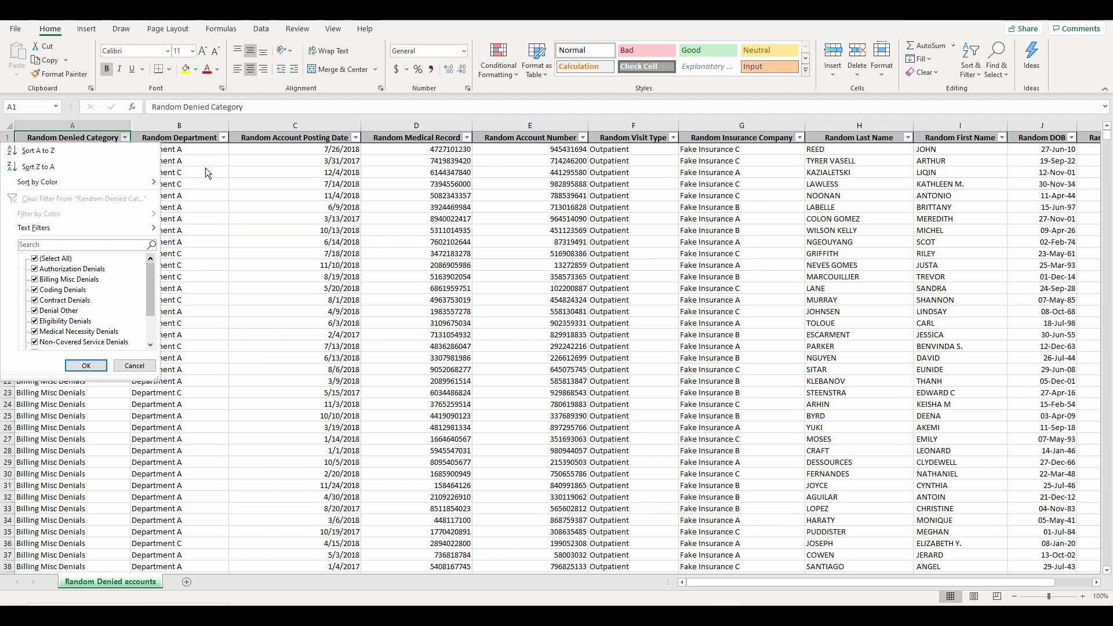
pyautogui.click(213, 140)
pyautogui.click(223, 138)
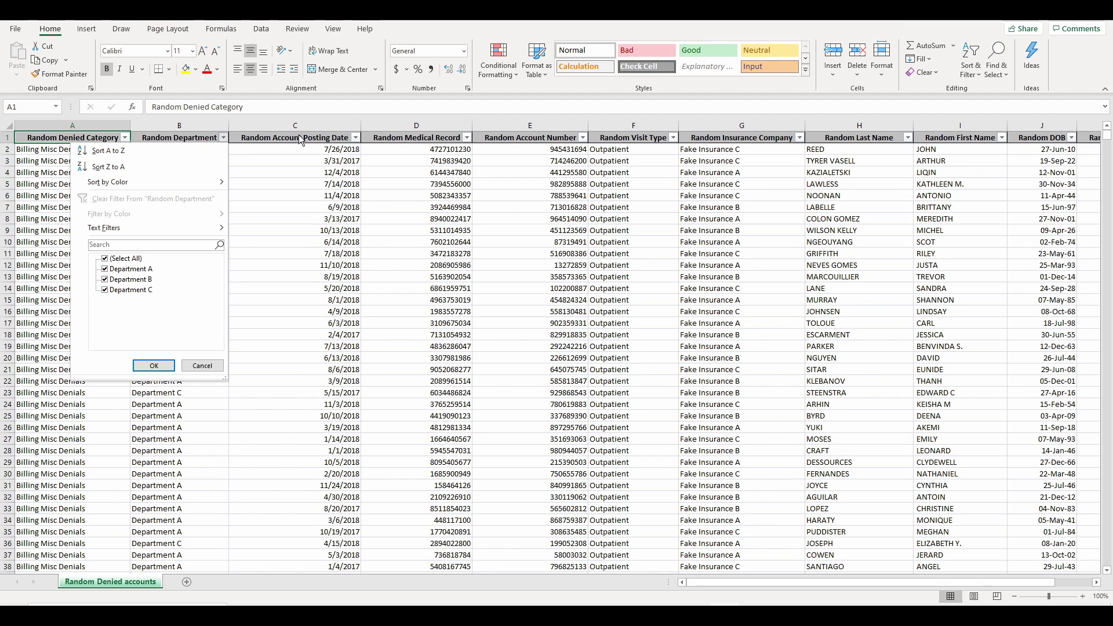
pyautogui.click(299, 136)
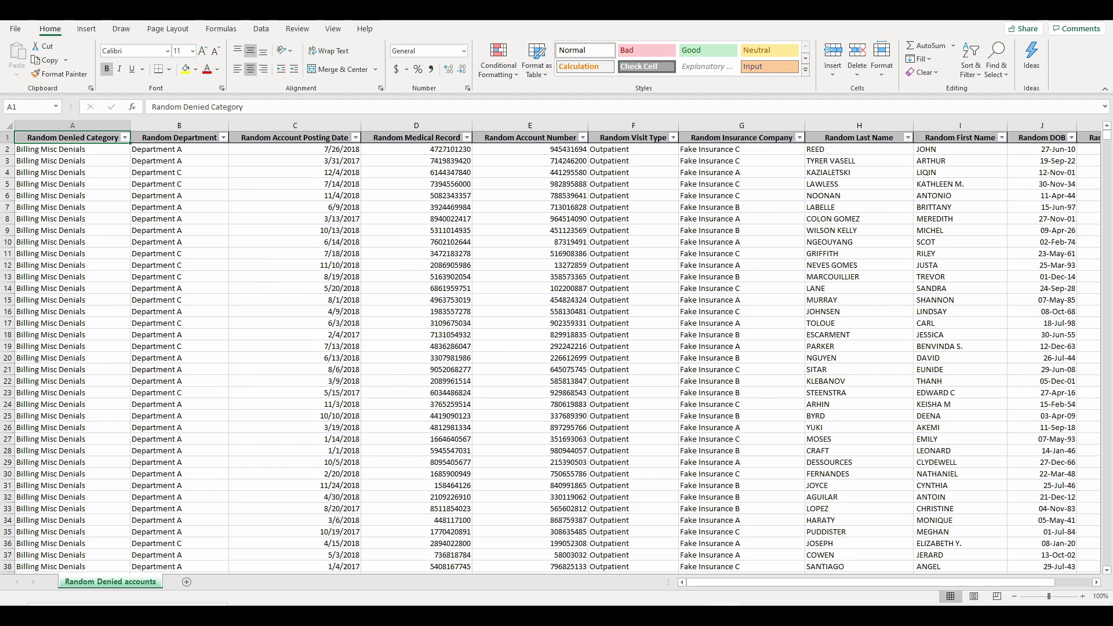
pyautogui.hscroll(2, 1063, 586)
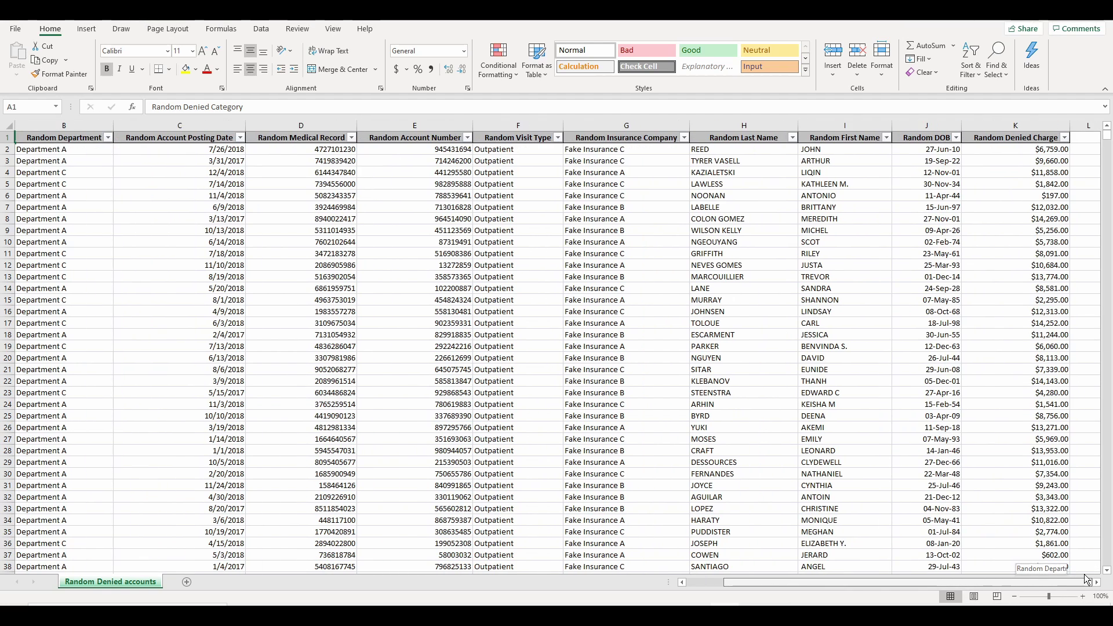
pyautogui.moveTo(1087, 579); pyautogui.dragTo(946, 576)
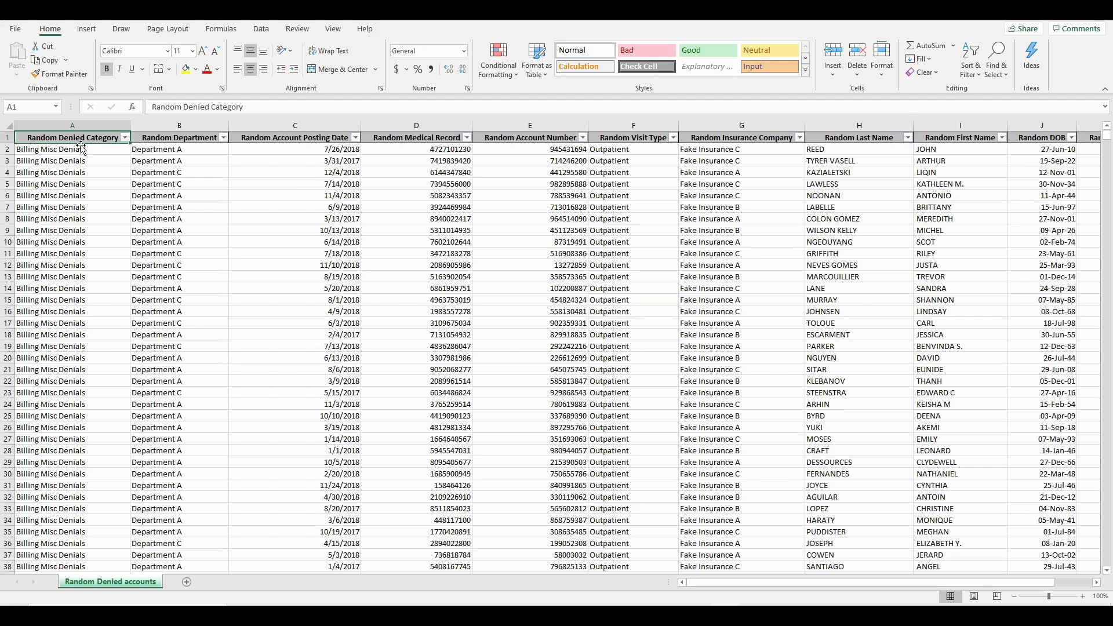
# Step: Check the number of entries in the Random Denied Category column and the number of filled header cells in row 1
pyautogui.click(111, 124)
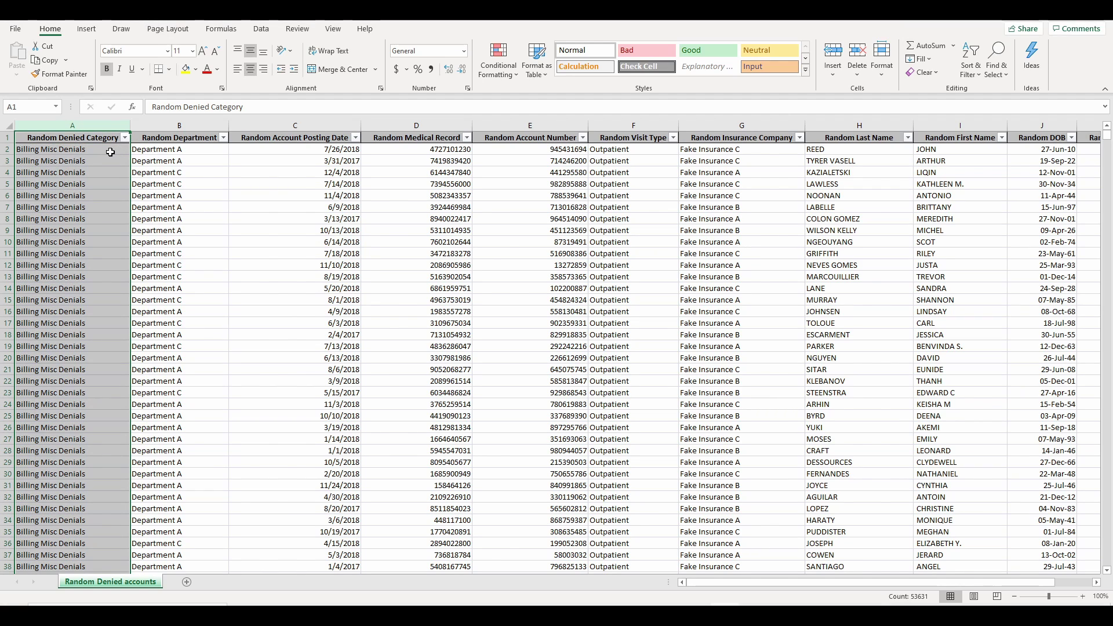
pyautogui.click(111, 153)
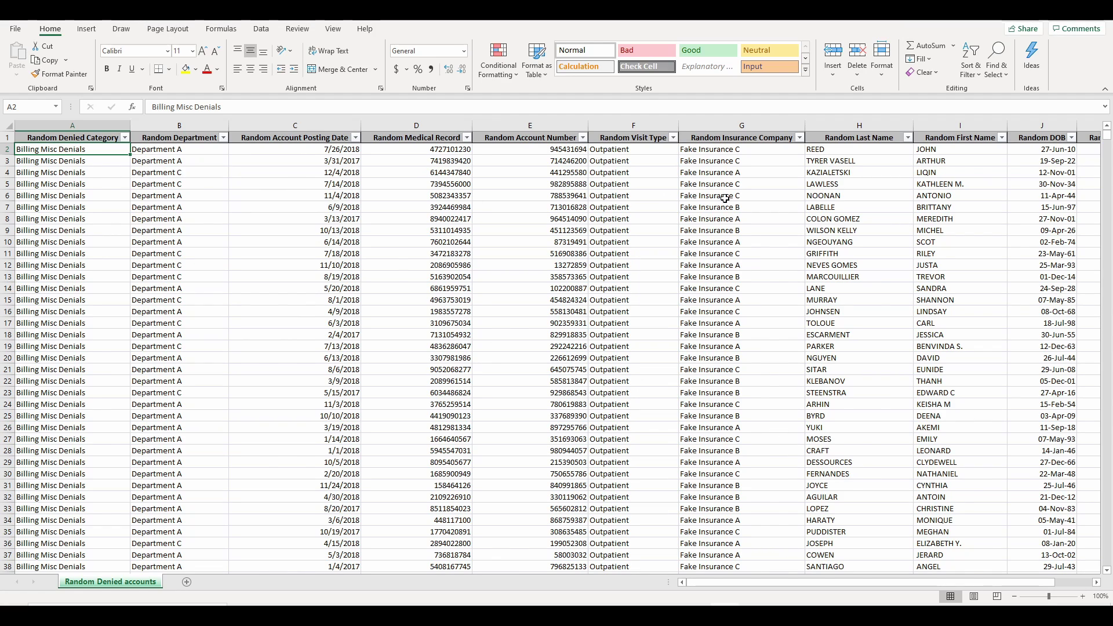
pyautogui.click(88, 124)
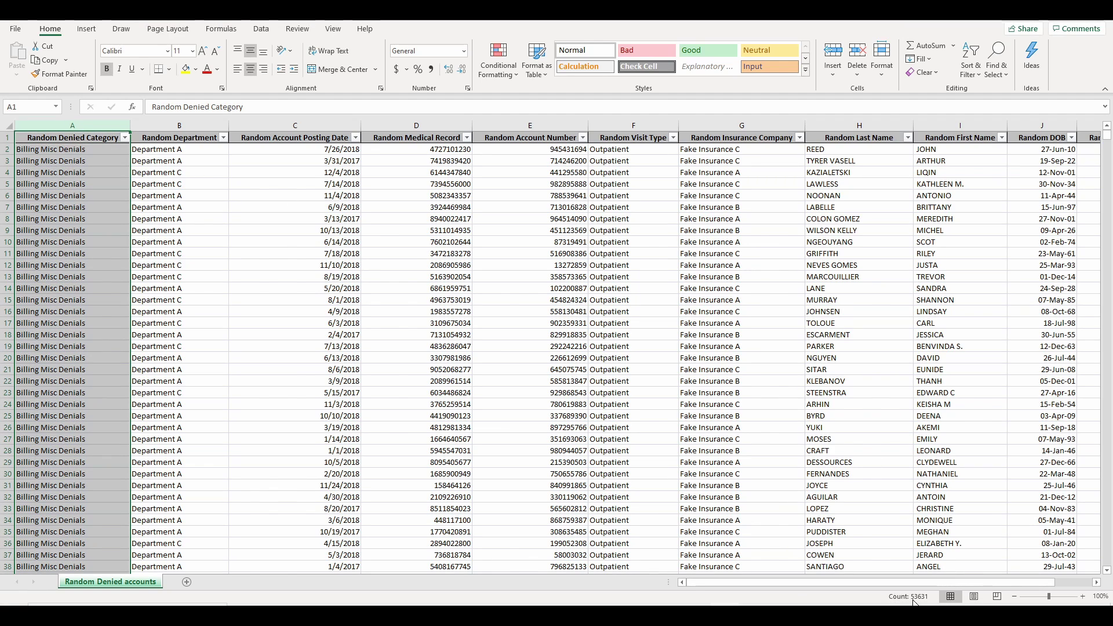
pyautogui.click(71, 141)
pyautogui.hotkey('ctrl', 'shift', 'Right')
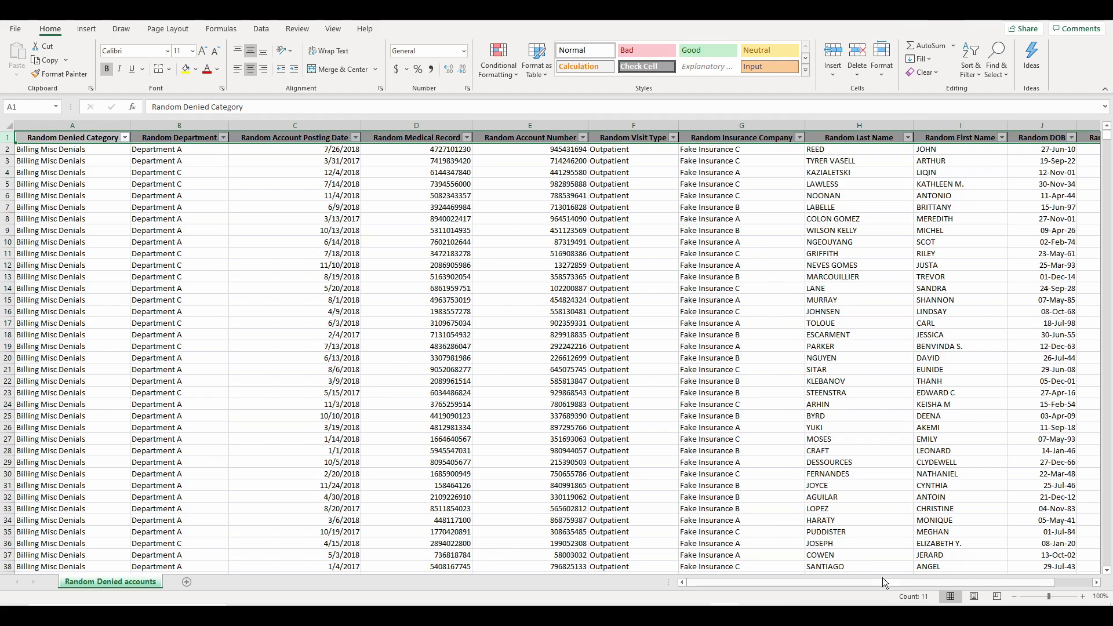
pyautogui.click(77, 139)
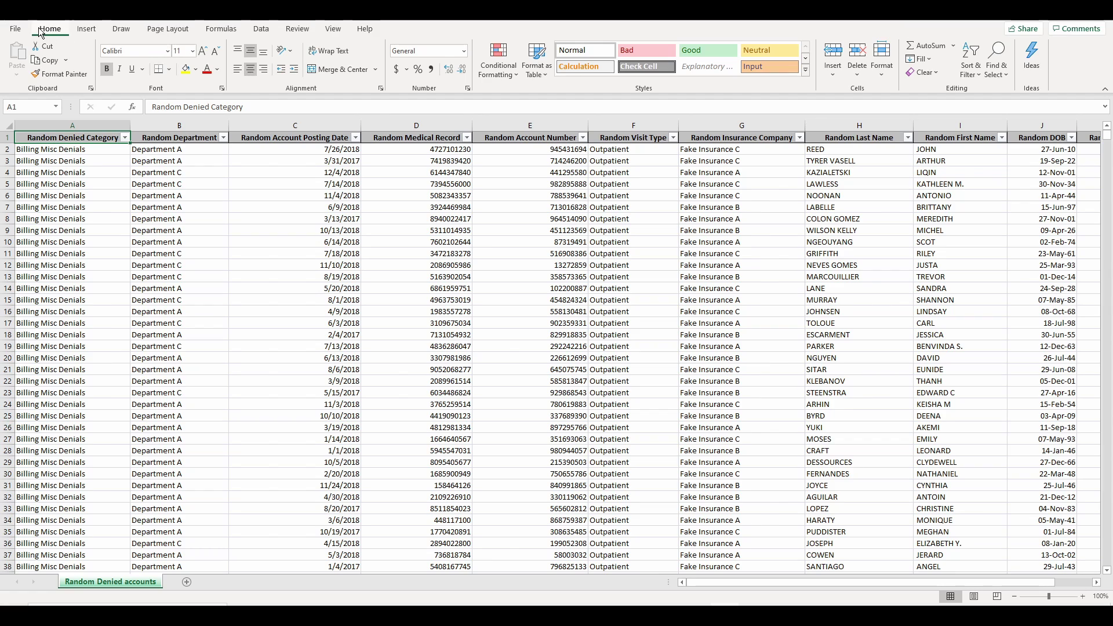
# Step: Check the source range proposed for a new PivotTable from cell A2, then cancel its creation
pyautogui.click(88, 34)
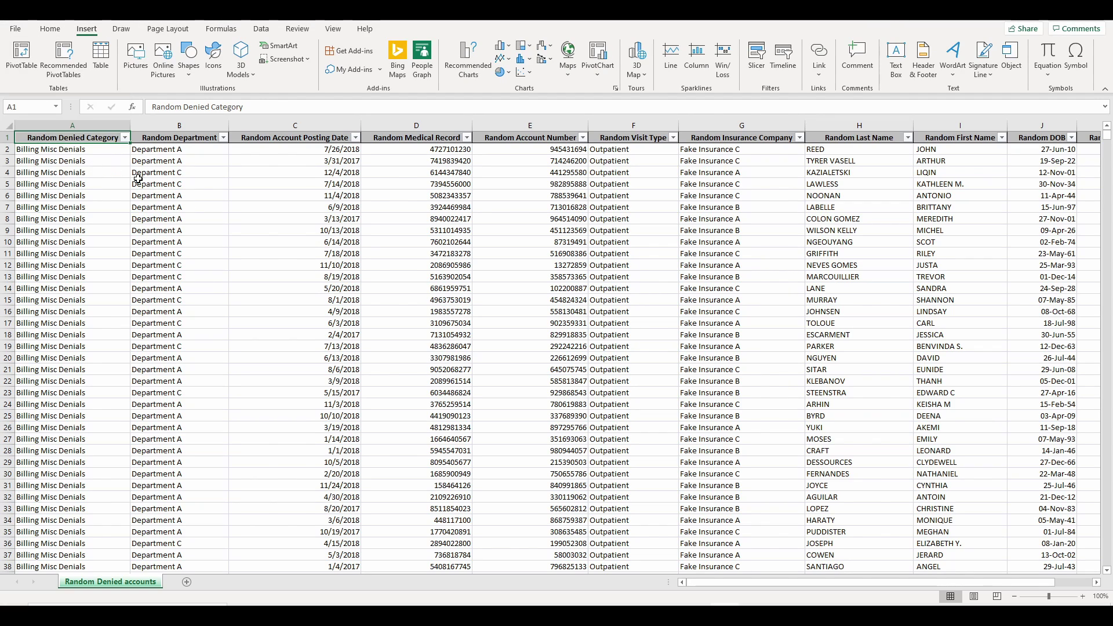
pyautogui.click(557, 149)
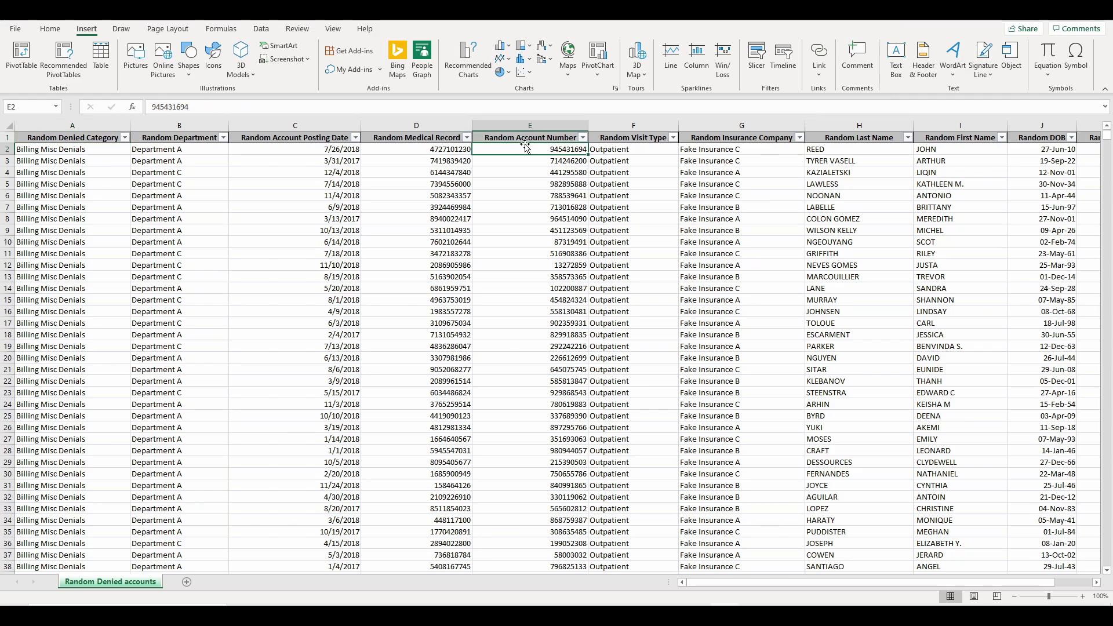
pyautogui.click(53, 152)
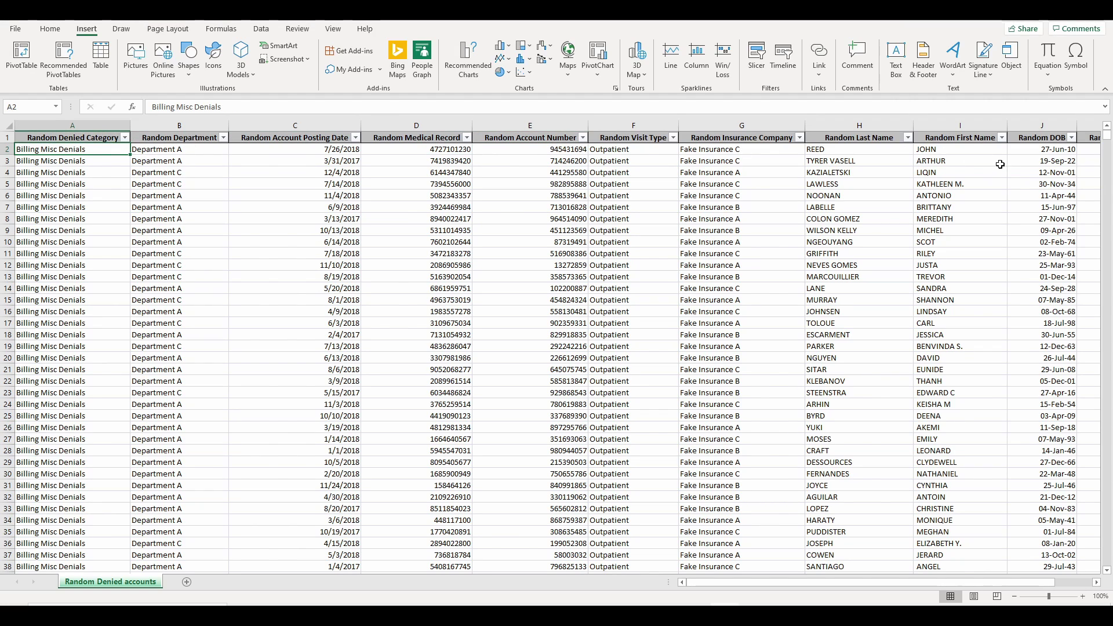
pyautogui.click(20, 56)
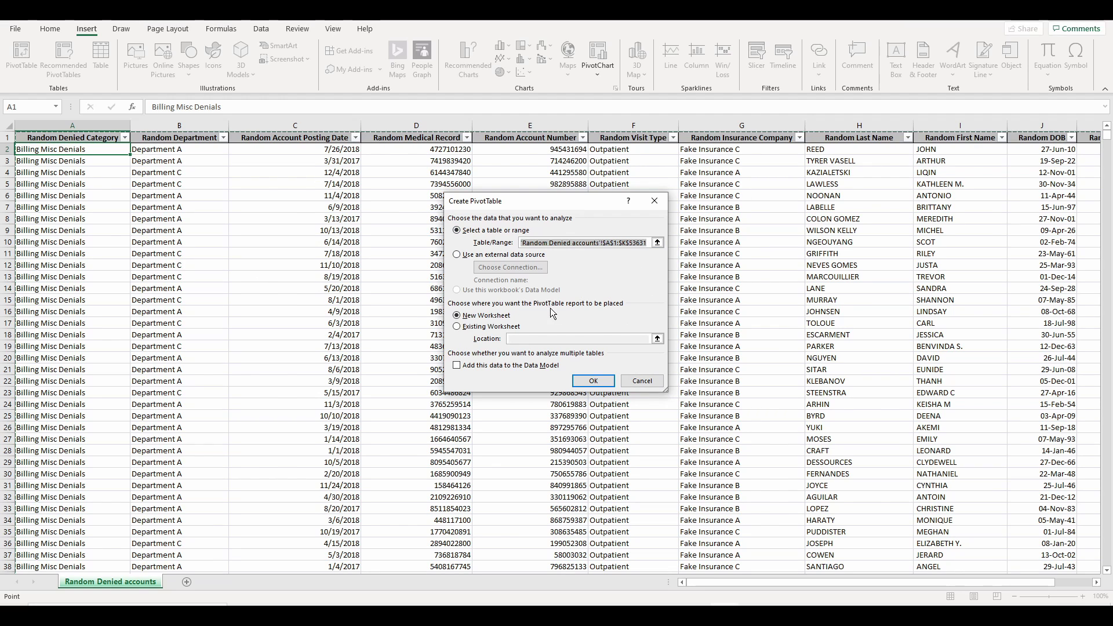
pyautogui.click(641, 380)
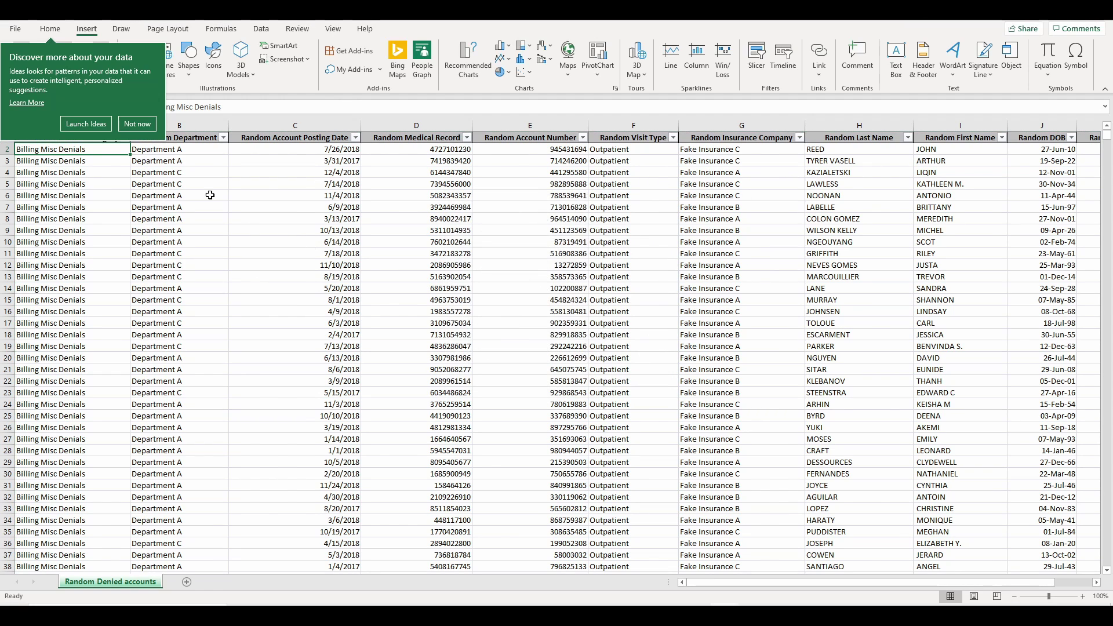
pyautogui.click(116, 183)
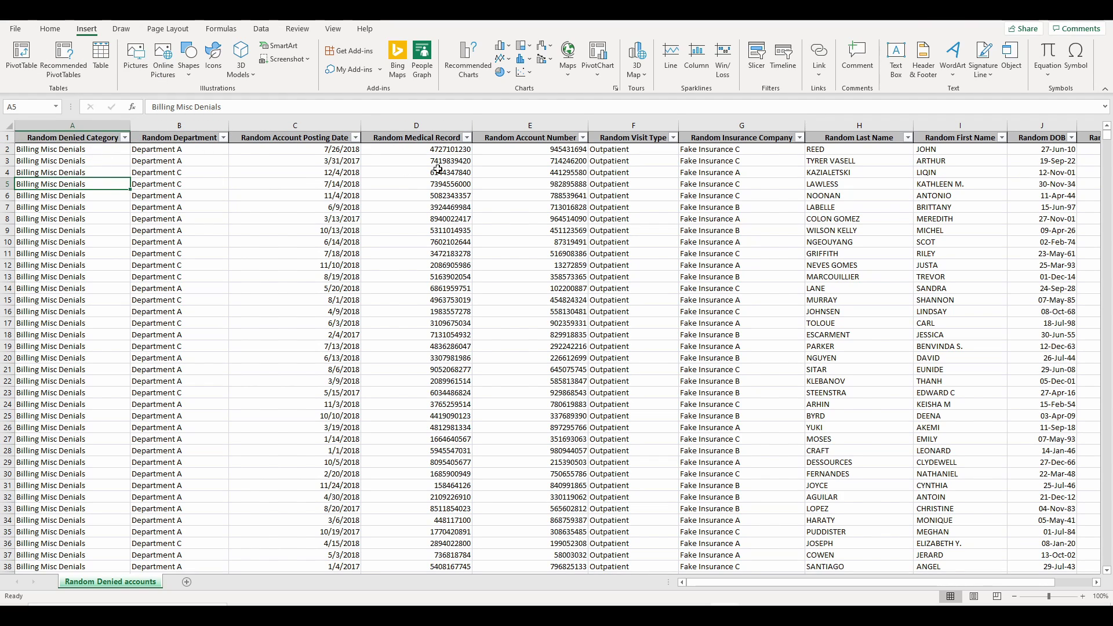
# Step: Insert a blank column before the Random Medical Record column
pyautogui.click(428, 124)
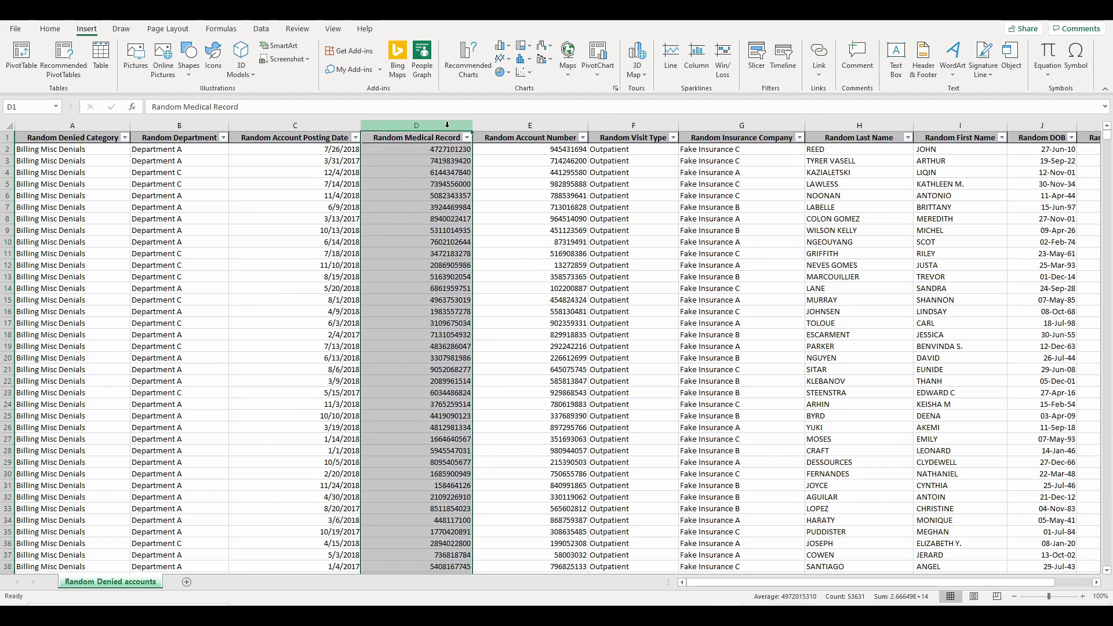
pyautogui.rightClick(447, 124)
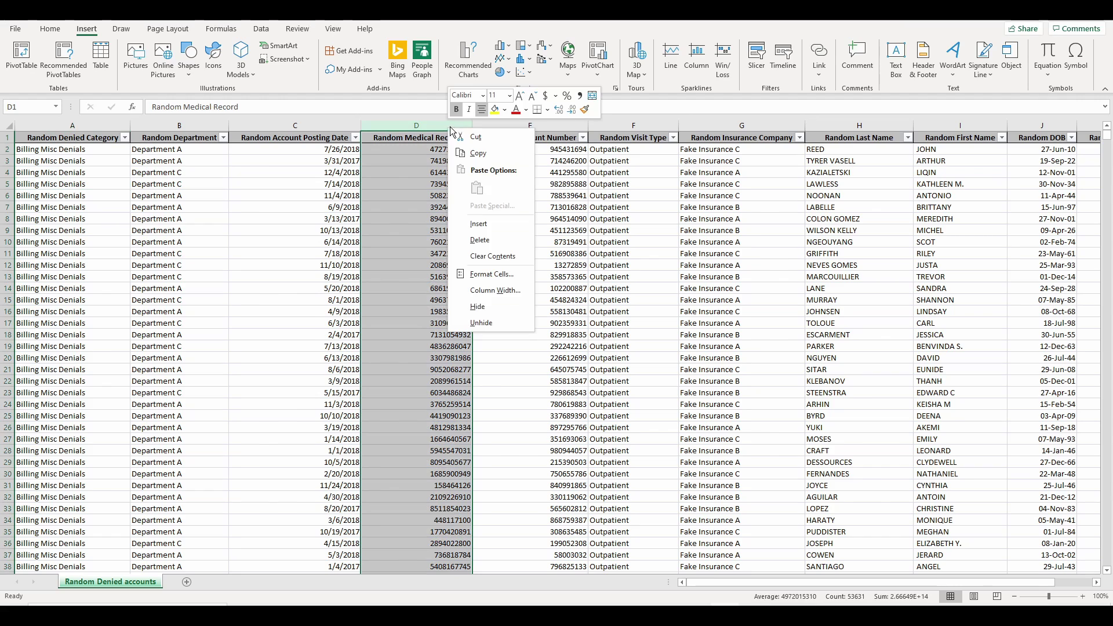
pyautogui.click(486, 225)
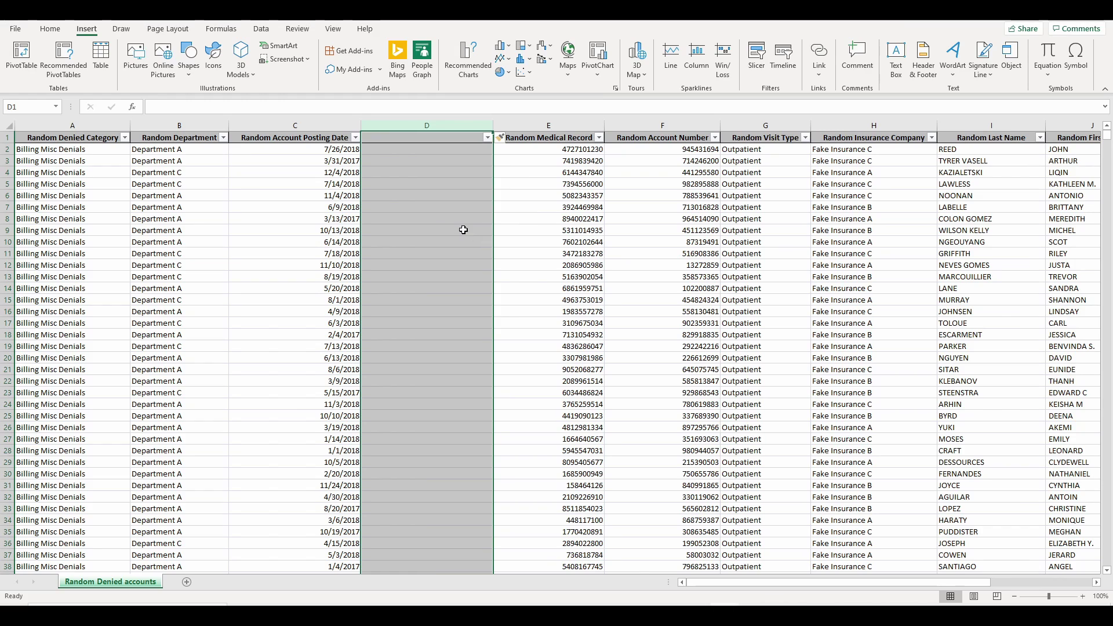
pyautogui.click(381, 207)
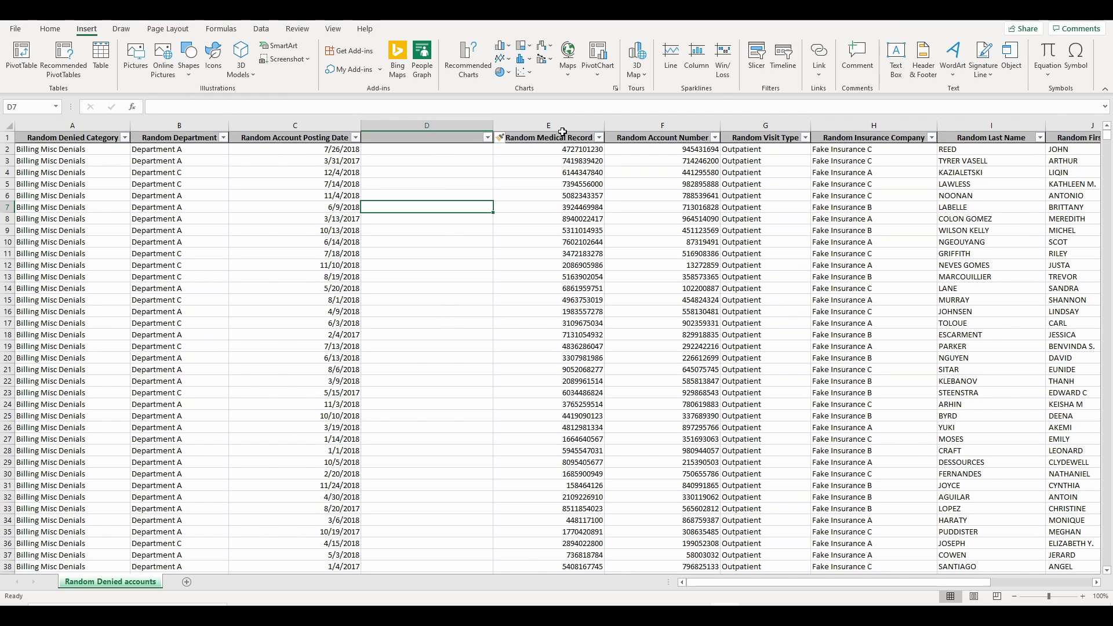
# Step: Check the PivotTable source range proposed from cell B4 with the blank column in place, then dismiss the dialog
pyautogui.click(181, 176)
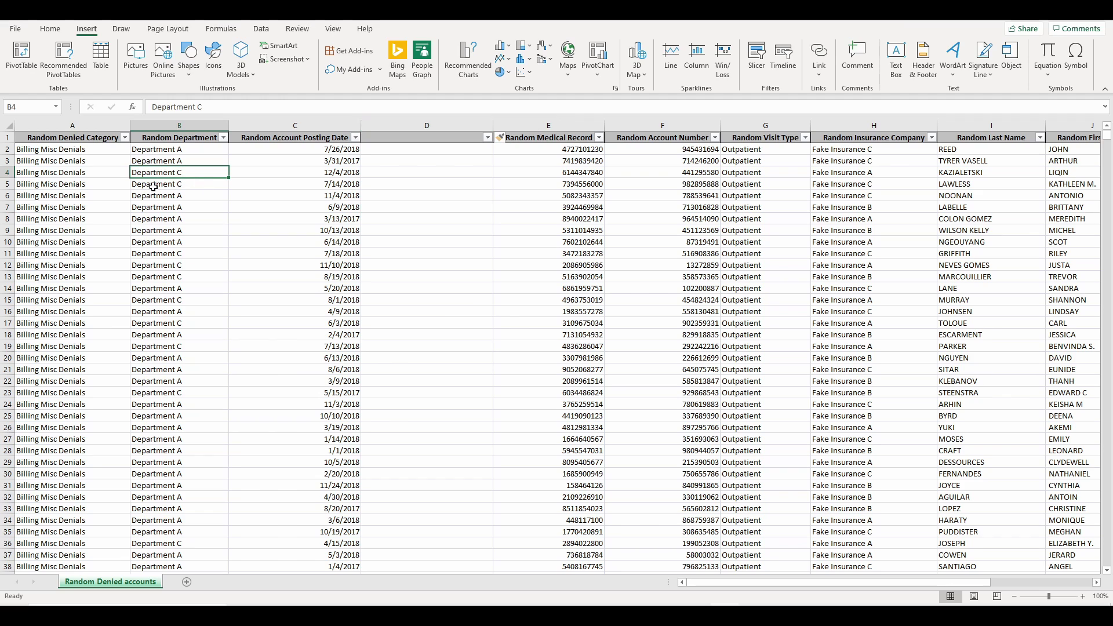
pyautogui.click(21, 58)
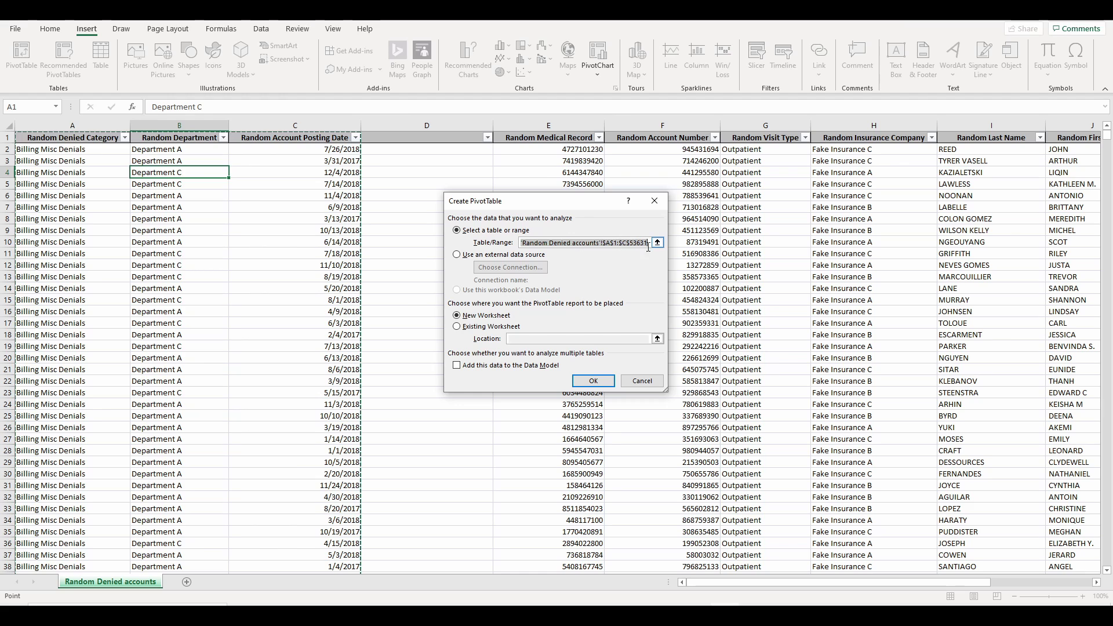
pyautogui.click(655, 202)
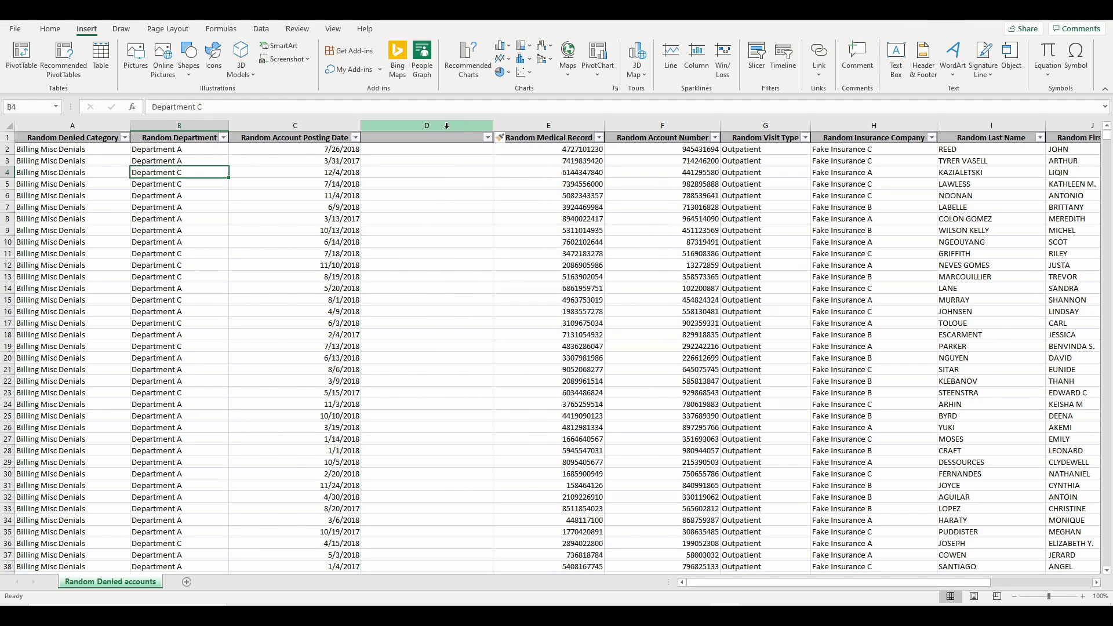
# Step: Delete the blank column D between Random Account Posting Date and Random Medical Record
pyautogui.rightClick(443, 131)
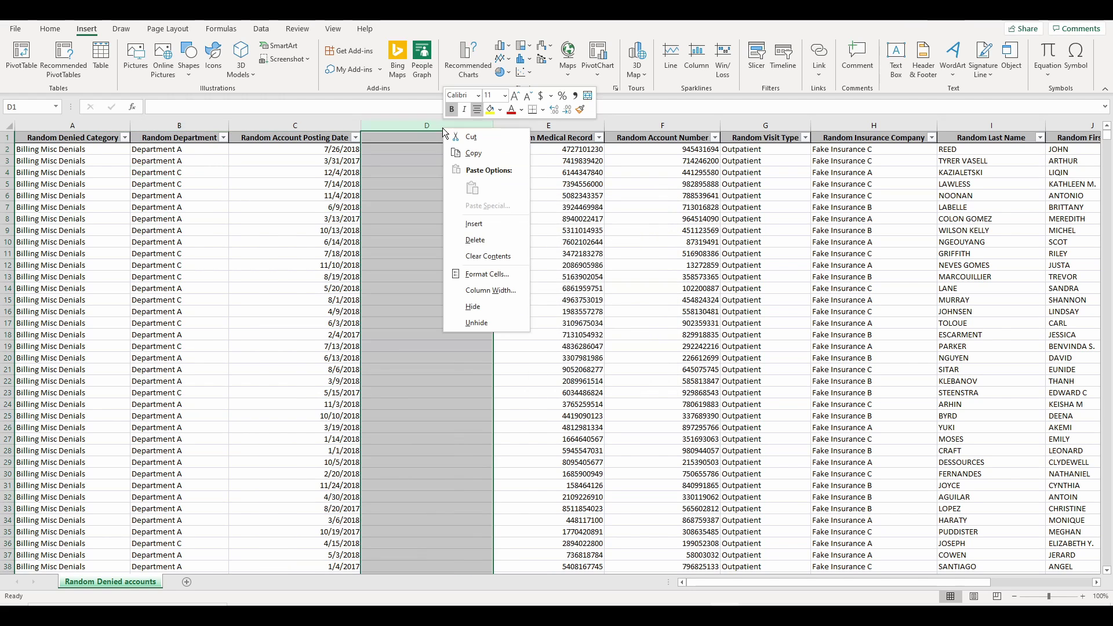
pyautogui.click(483, 240)
pyautogui.click(244, 190)
# Step: Create a PivotTable on a new worksheet from the whole Random Denied accounts data range, starting from cell A1
pyautogui.click(58, 140)
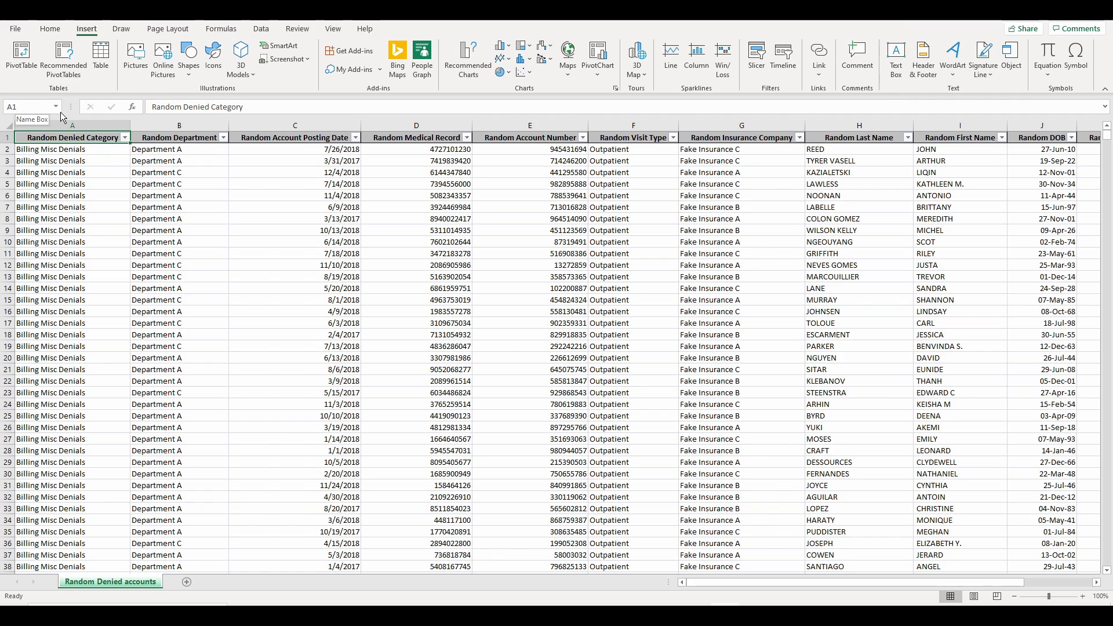
pyautogui.click(24, 56)
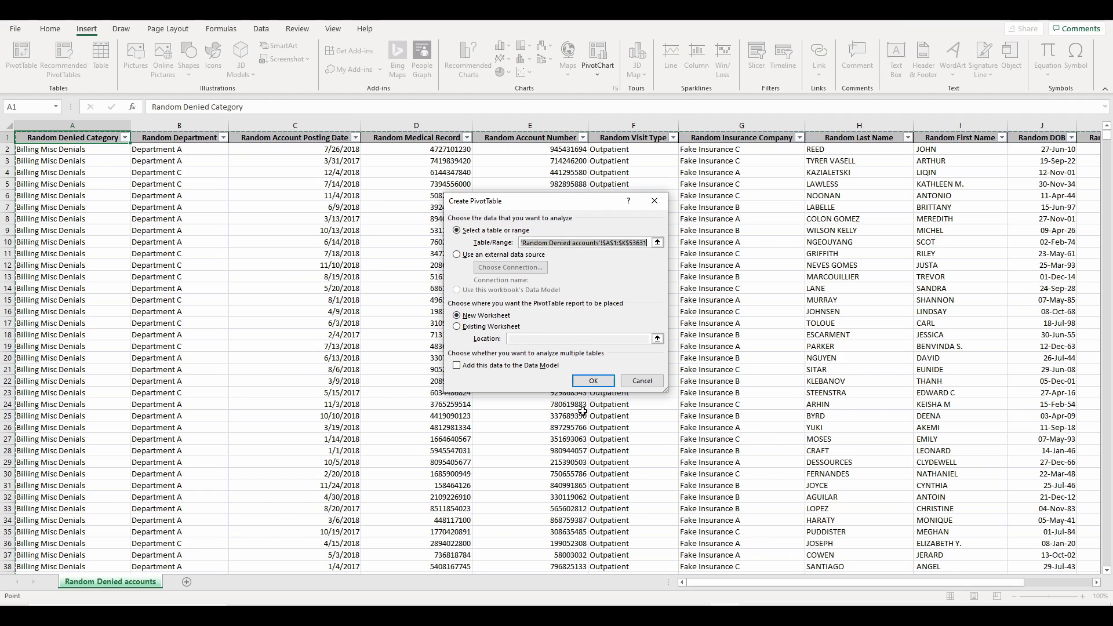
pyautogui.click(593, 382)
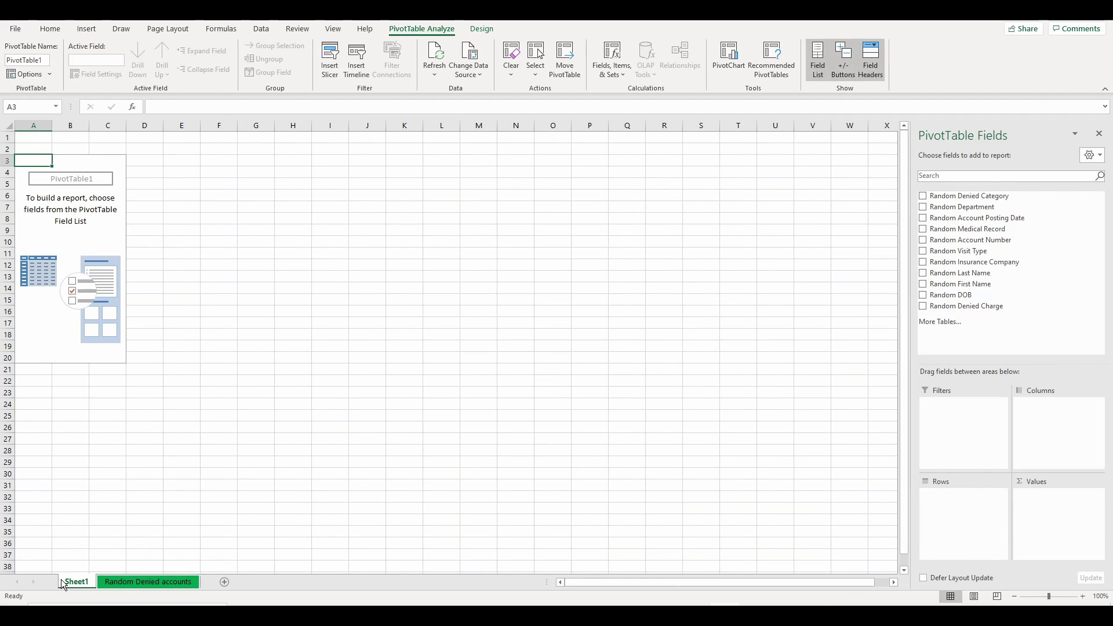
# Step: Rename the new PivotTable worksheet as Pivot
pyautogui.rightClick(79, 584)
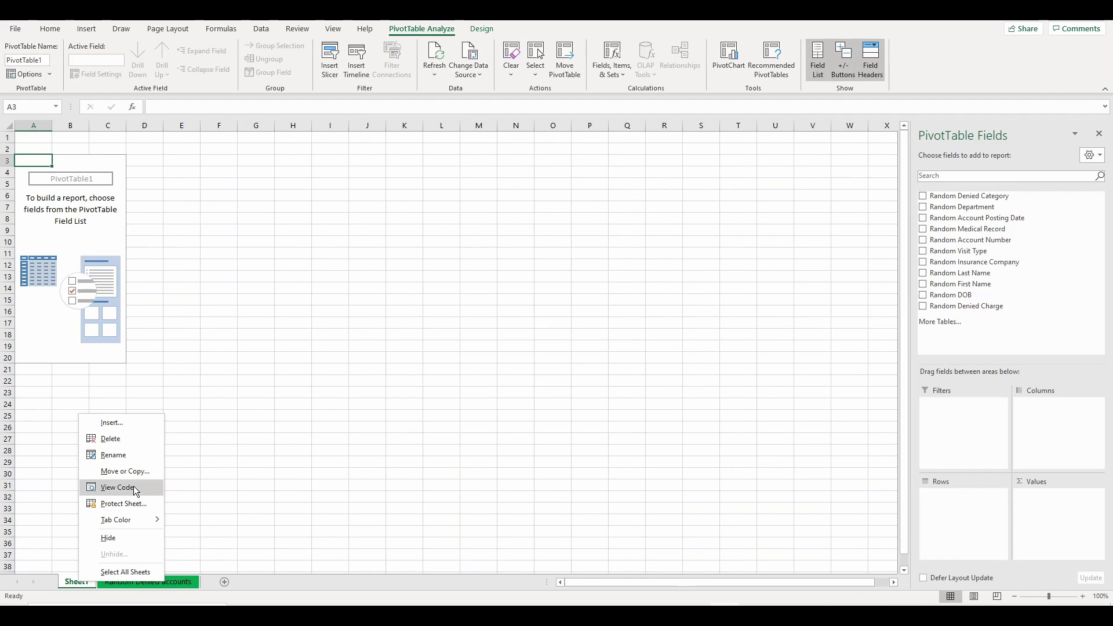
pyautogui.click(134, 455)
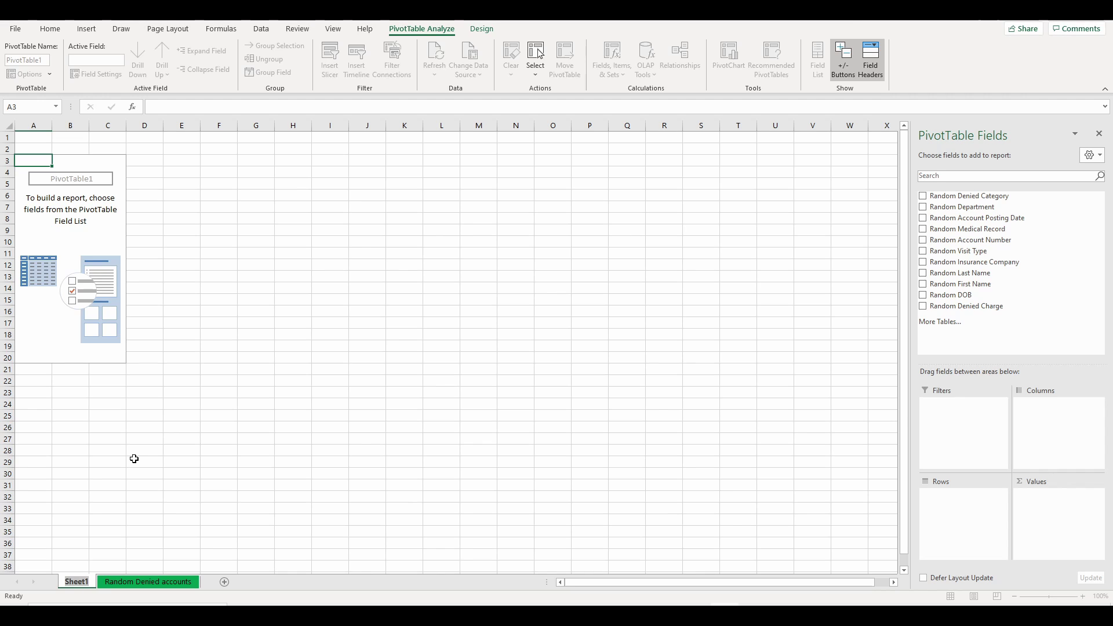
pyautogui.write('Pivot')
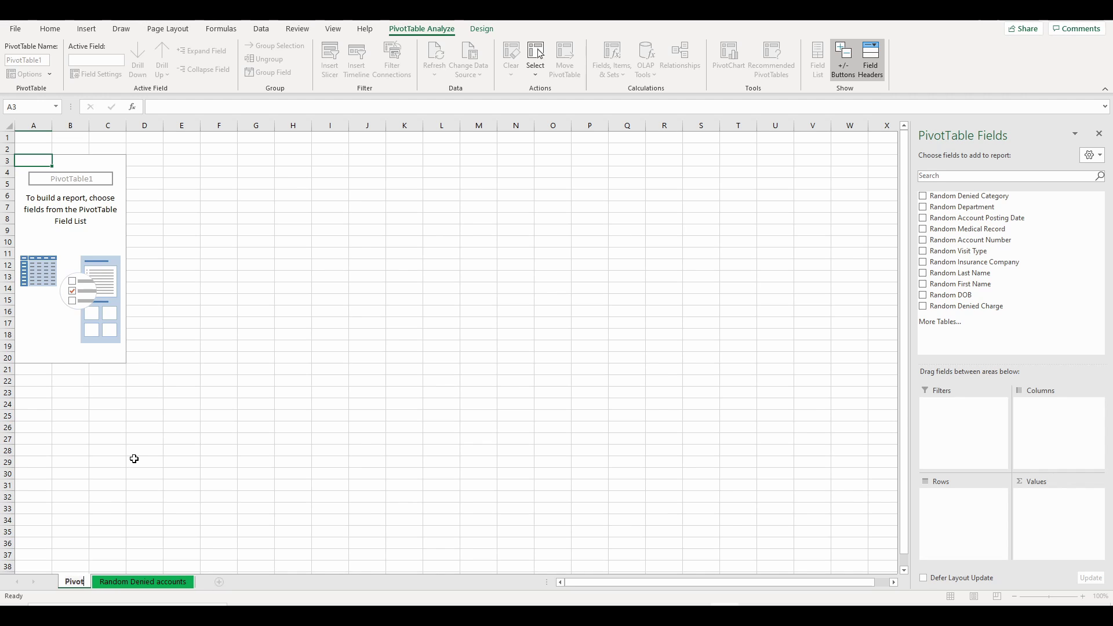
pyautogui.click(50, 158)
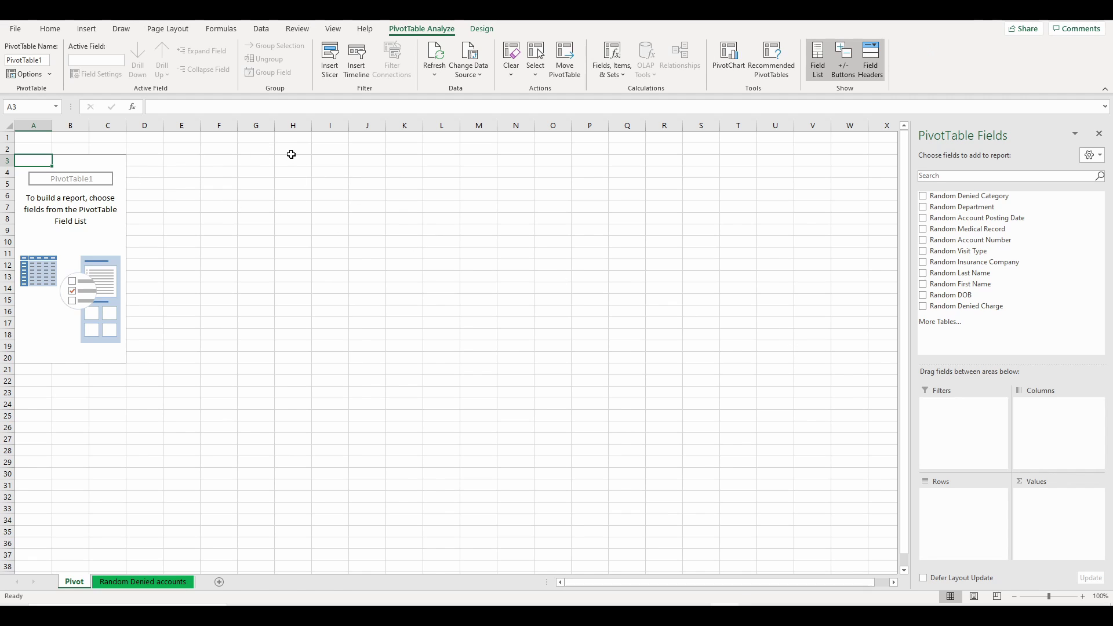
# Step: Select cells outside the PivotTable area and return to cell A3 inside it to examine when the field list is available
pyautogui.click(325, 148)
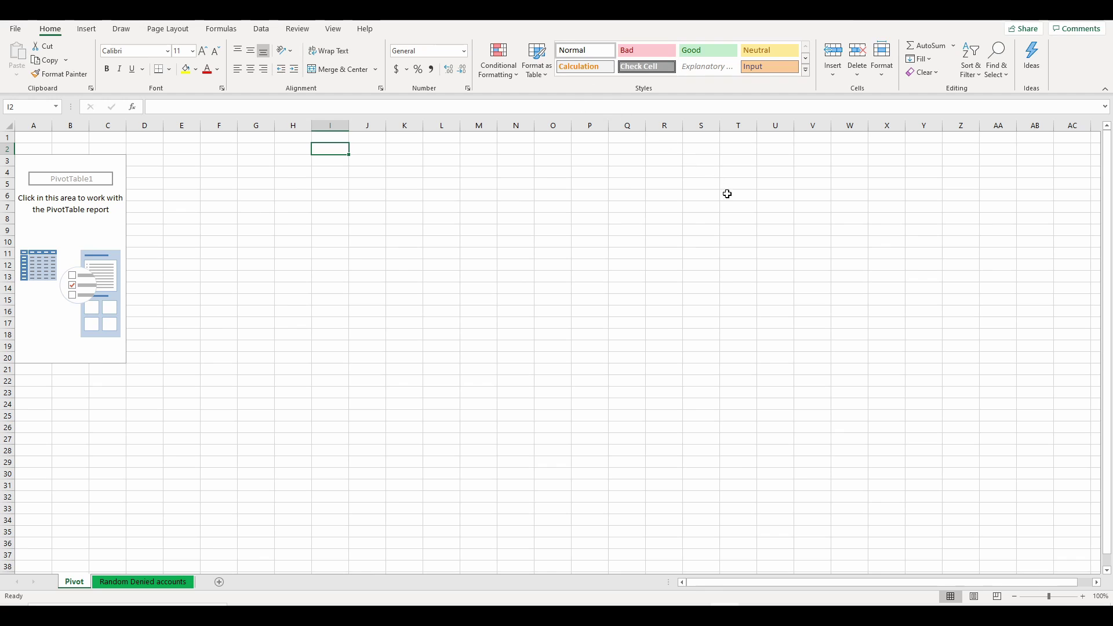
pyautogui.click(638, 430)
pyautogui.moveTo(358, 473); pyautogui.dragTo(345, 472)
pyautogui.click(366, 288)
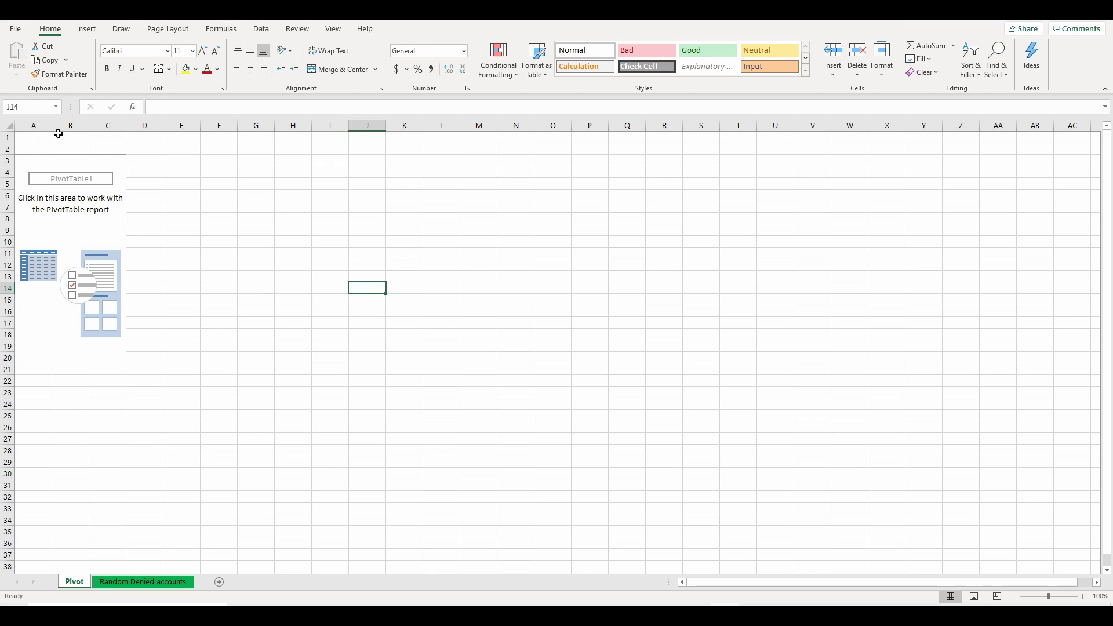
pyautogui.click(65, 356)
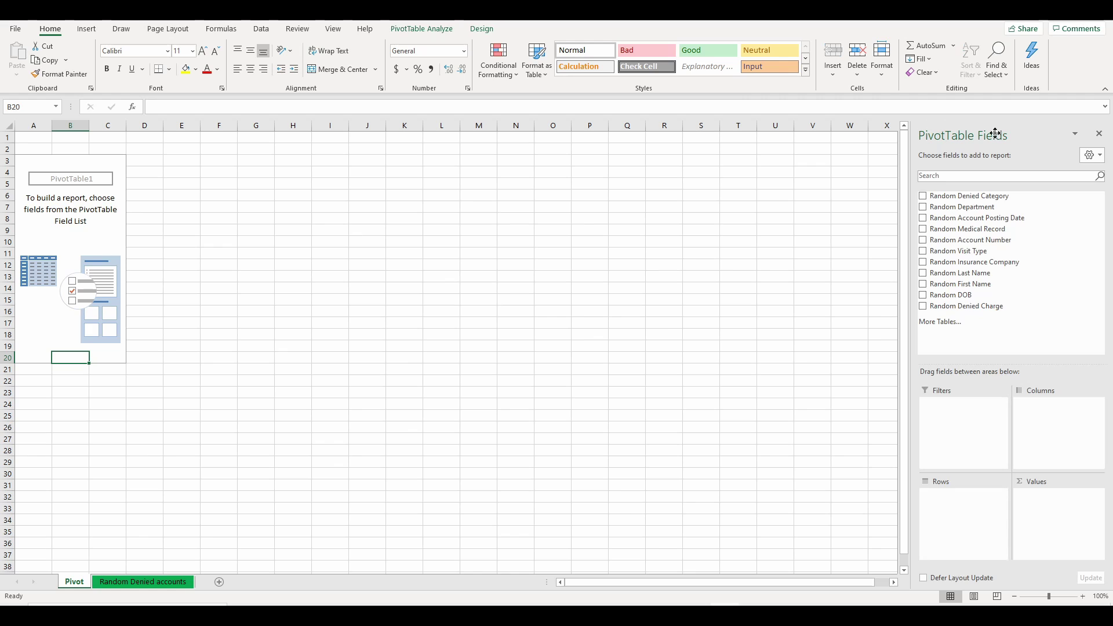
pyautogui.click(33, 161)
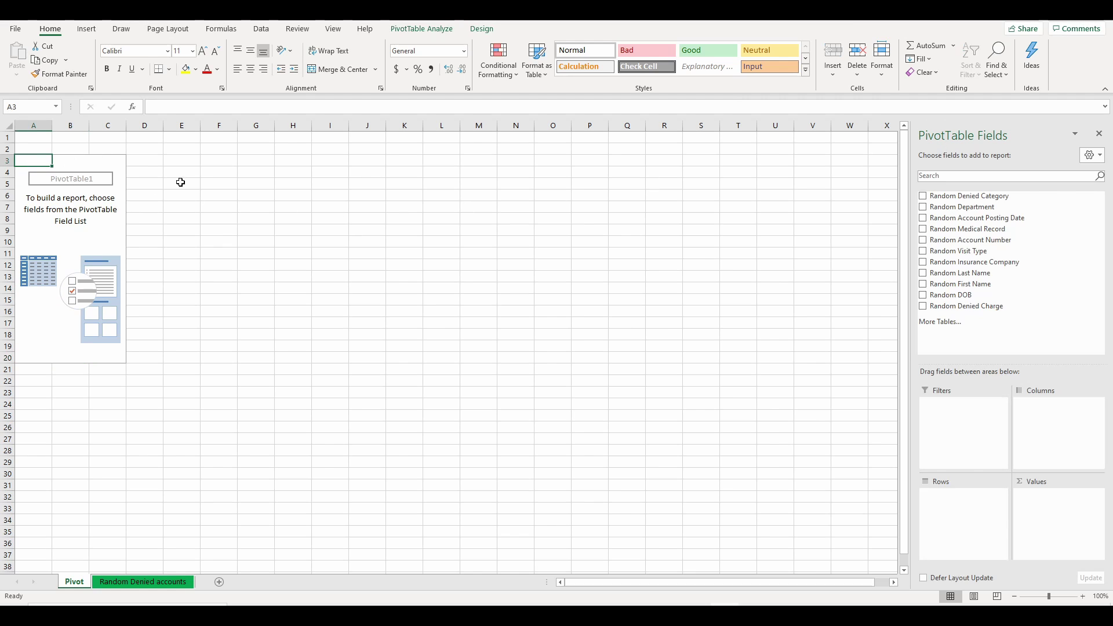
# Step: Hide the PivotTable field list, select cells outside the PivotTable, and show the list again from cell A3
pyautogui.click(1101, 137)
pyautogui.click(738, 265)
pyautogui.click(328, 273)
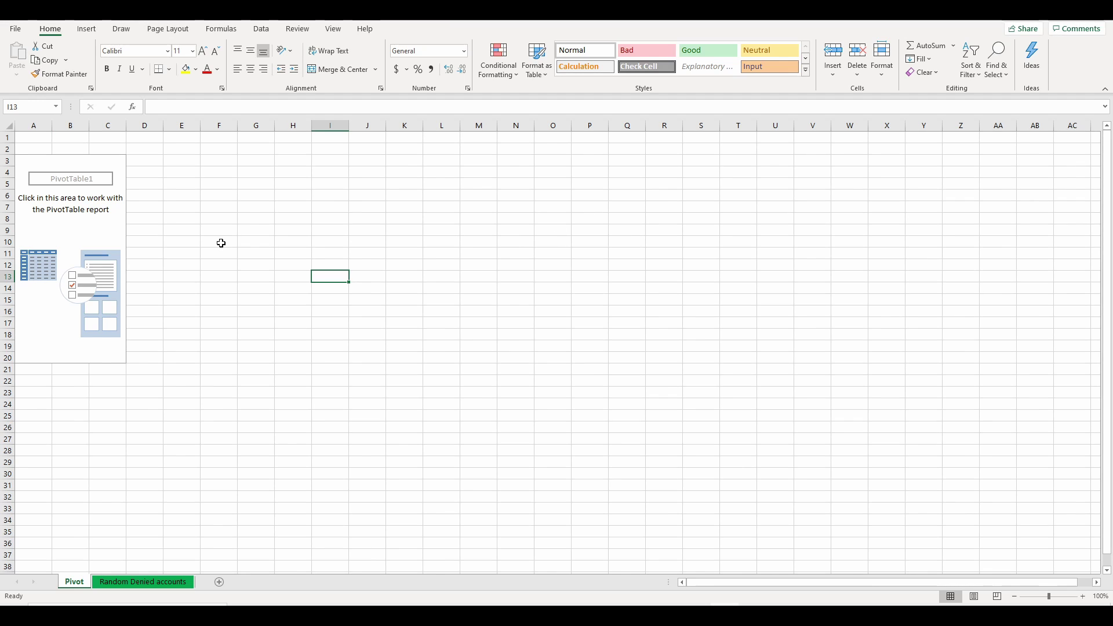
pyautogui.click(514, 193)
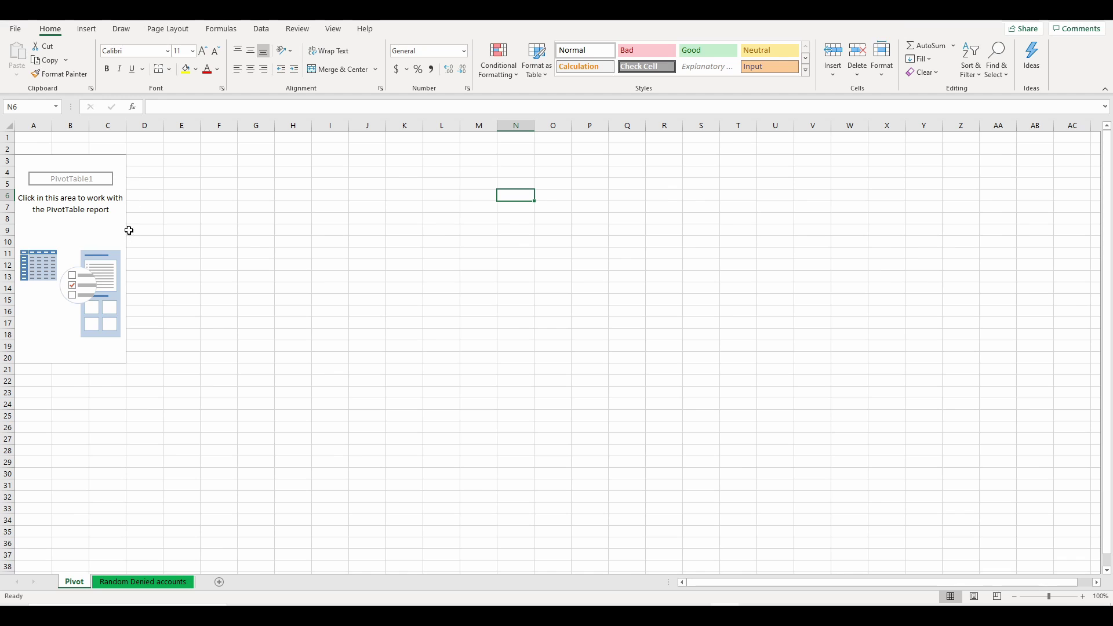
pyautogui.click(36, 160)
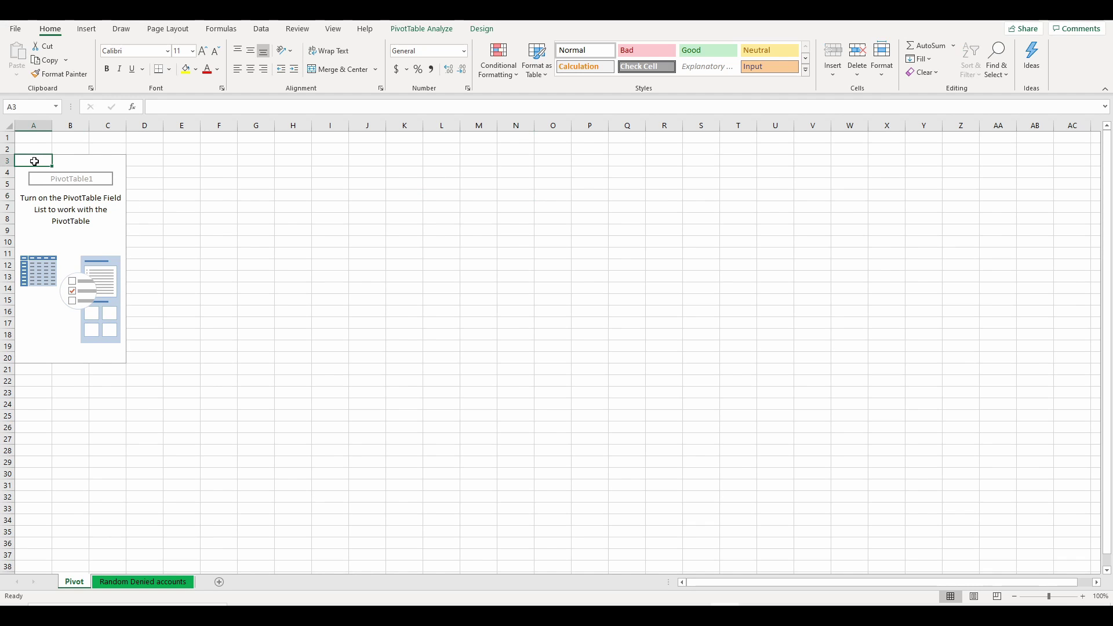
pyautogui.click(421, 30)
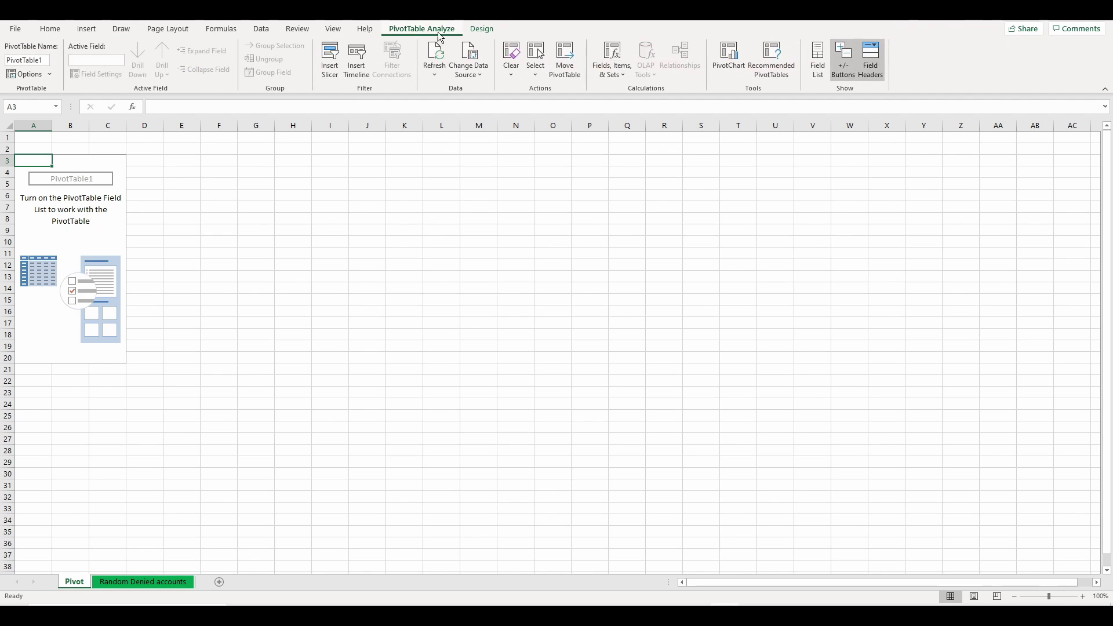
pyautogui.click(824, 75)
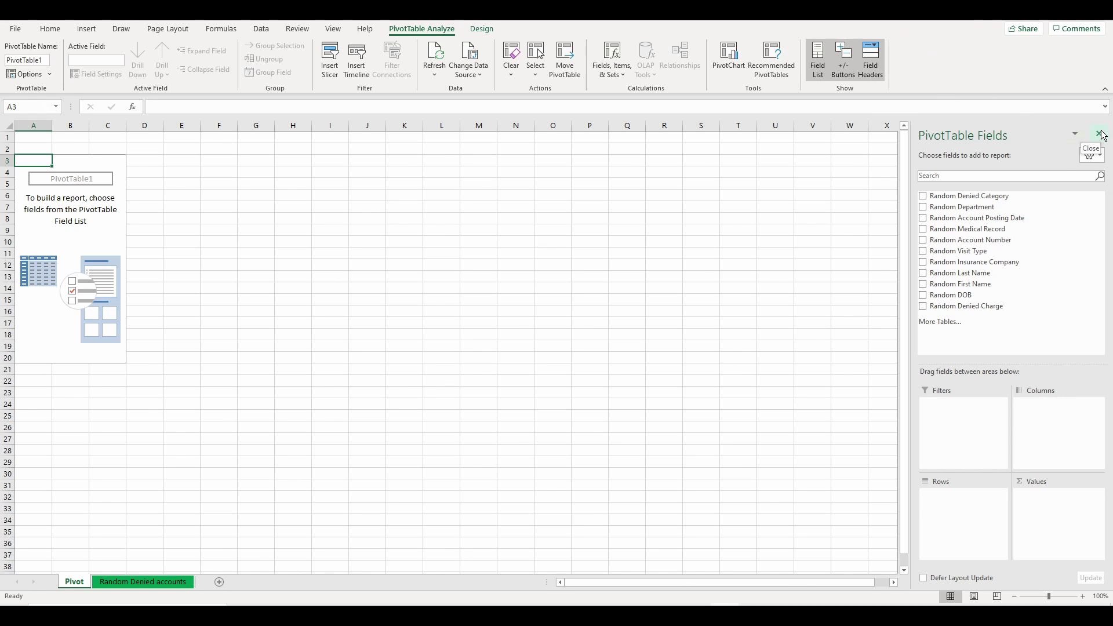
# Step: Toggle the field list off, select a cell outside the PivotTable, and restore the list for cell A3
pyautogui.click(817, 68)
pyautogui.click(764, 184)
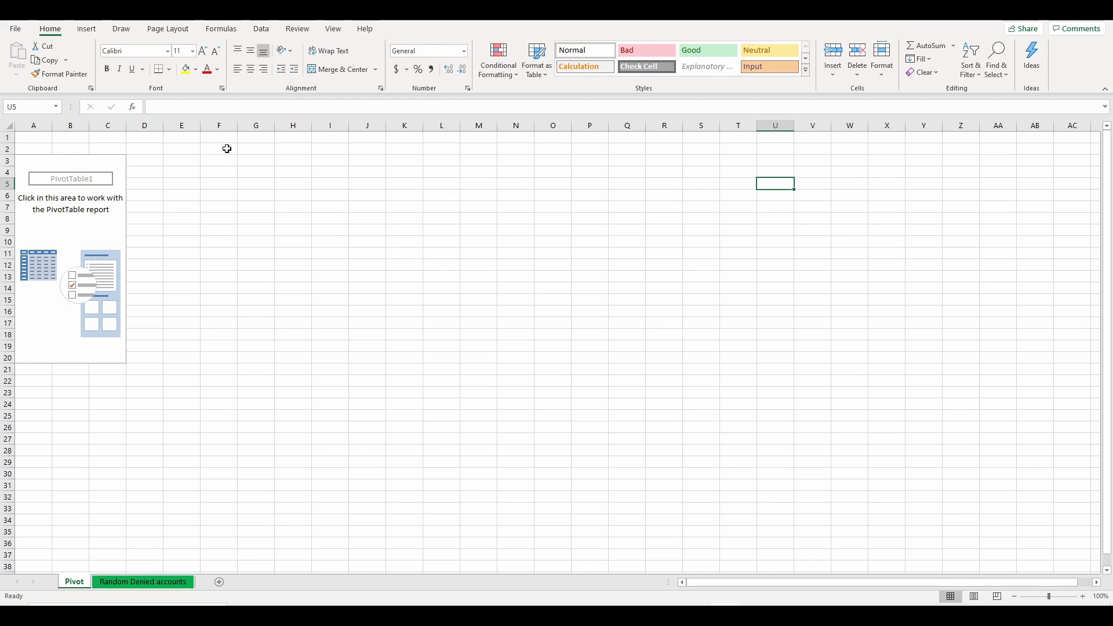
pyautogui.click(35, 161)
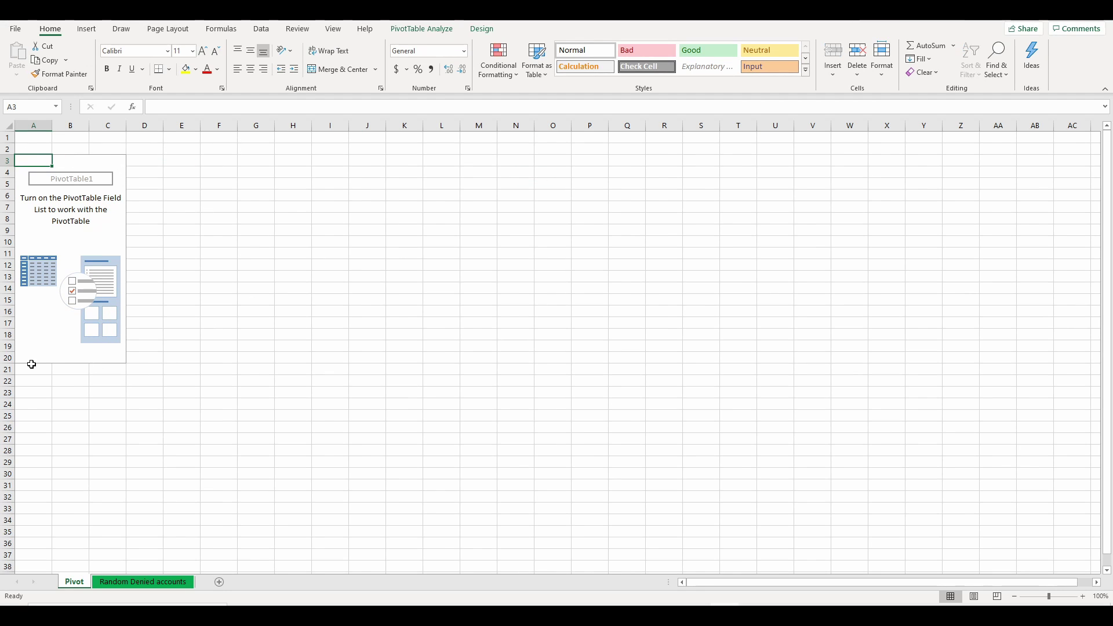
pyautogui.rightClick(41, 163)
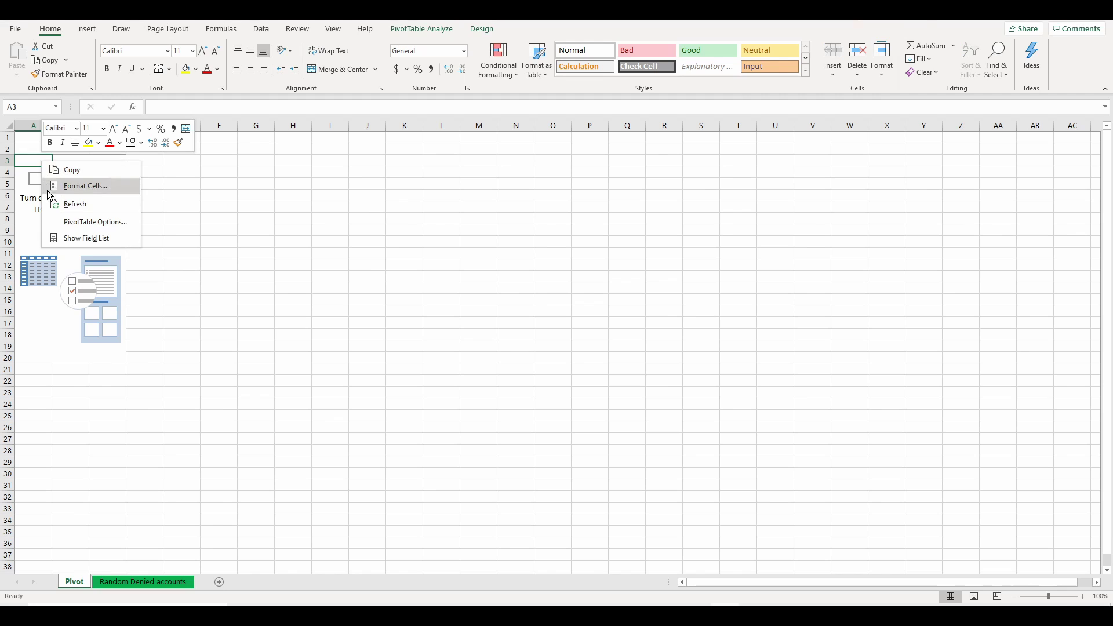
pyautogui.click(117, 244)
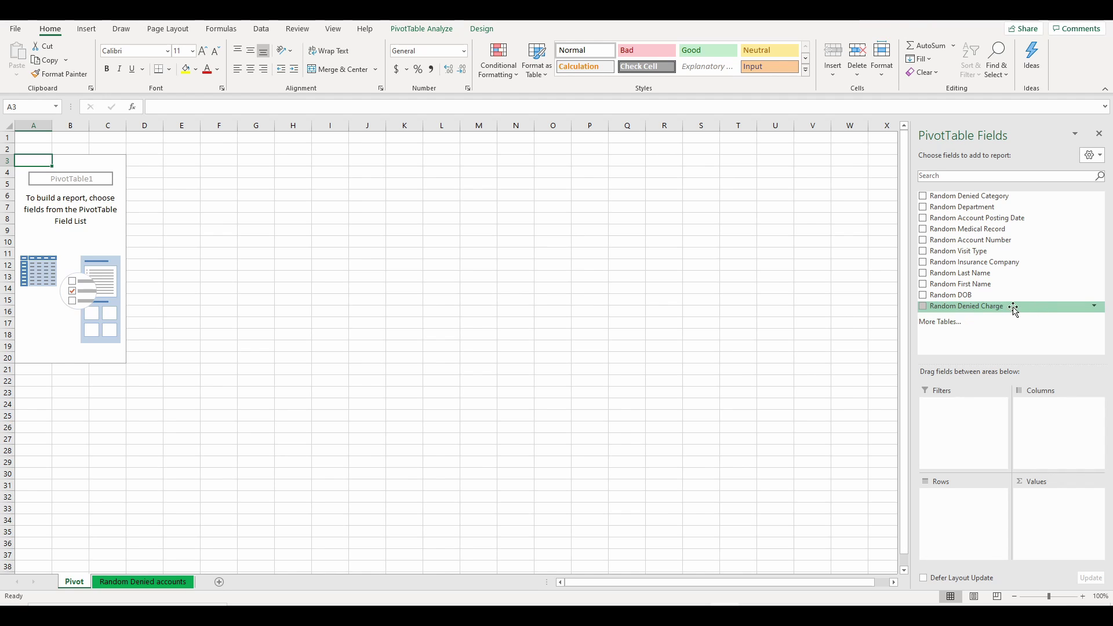
# Step: Add Random Denied Charge to the PivotTable's values area
pyautogui.moveTo(981, 306); pyautogui.dragTo(1056, 513)
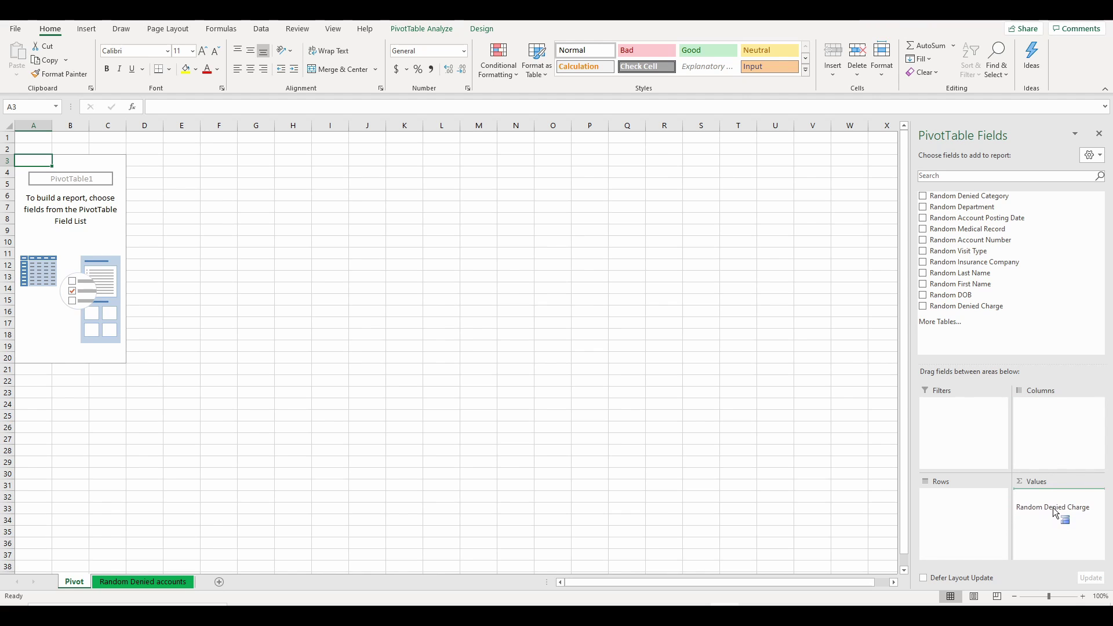
pyautogui.moveTo(1056, 513); pyautogui.dragTo(1056, 512)
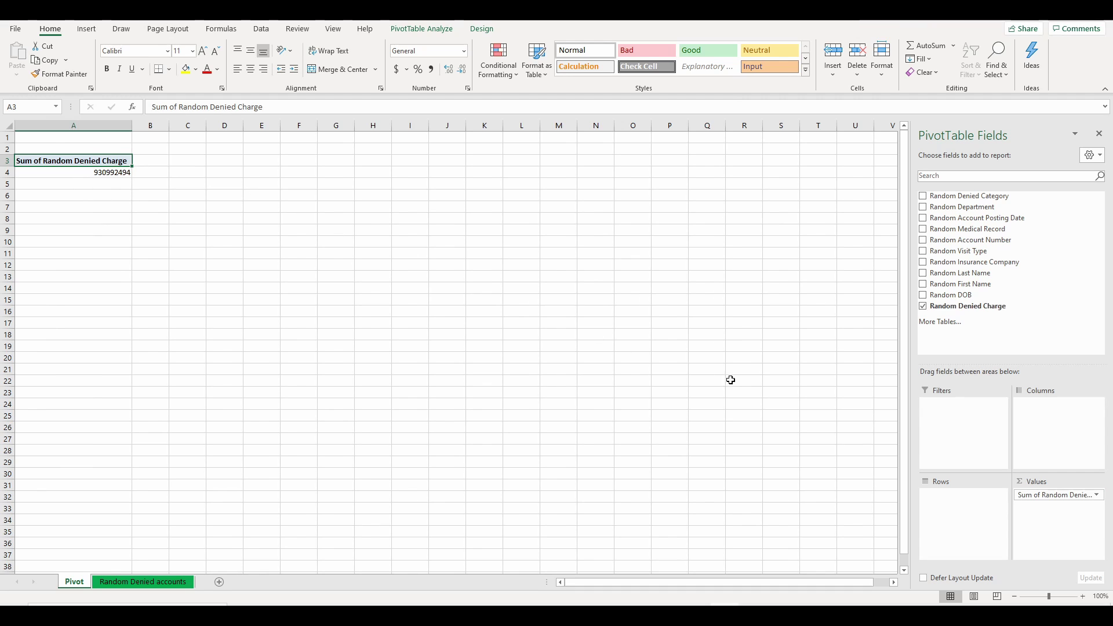
pyautogui.click(1047, 496)
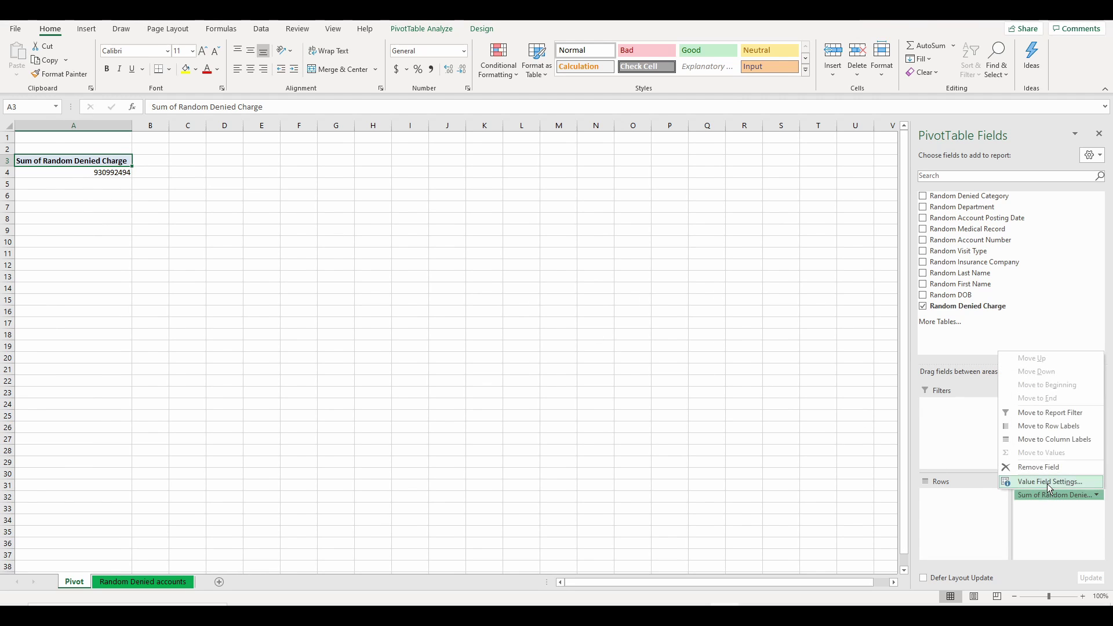
pyautogui.click(1047, 484)
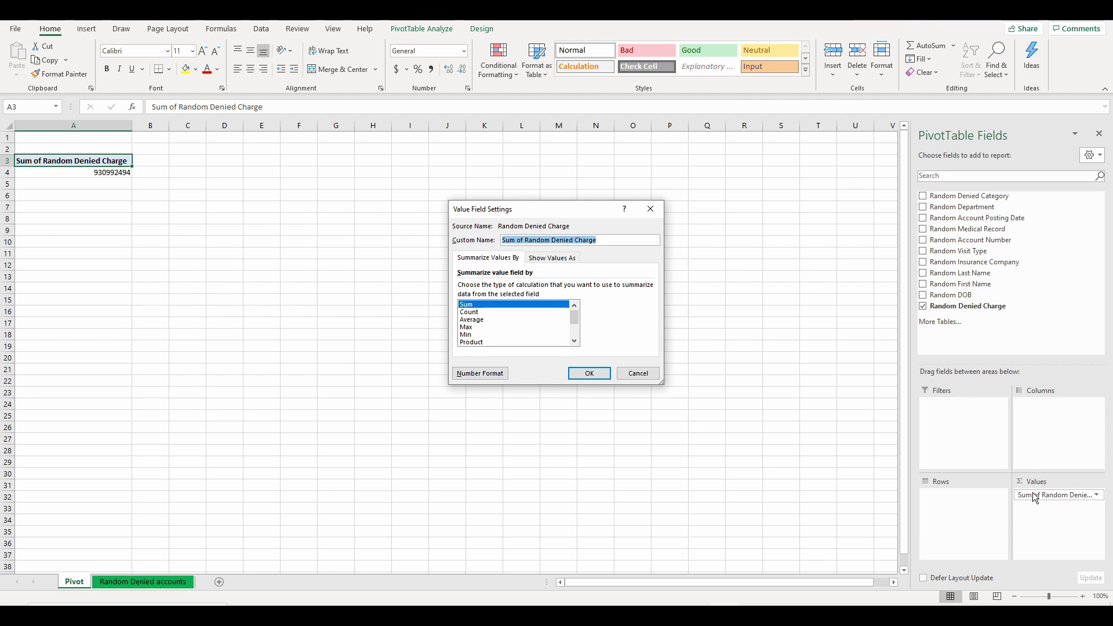
pyautogui.click(638, 374)
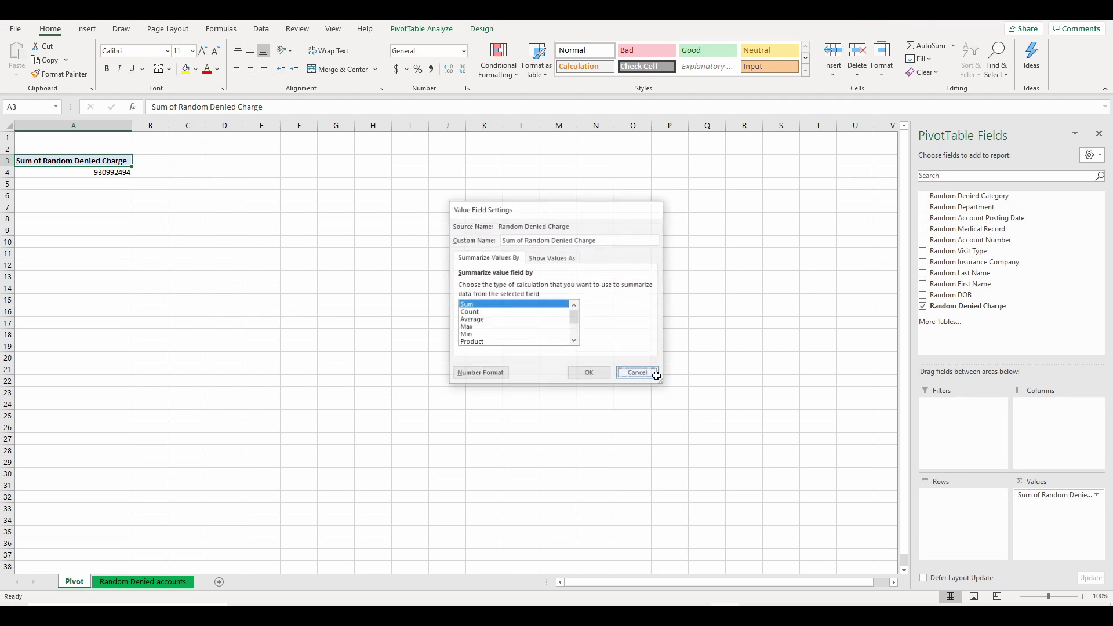
# Step: Format the Sum of Random Denied Charge value field as Currency with the $ symbol and two decimal places
pyautogui.click(1049, 501)
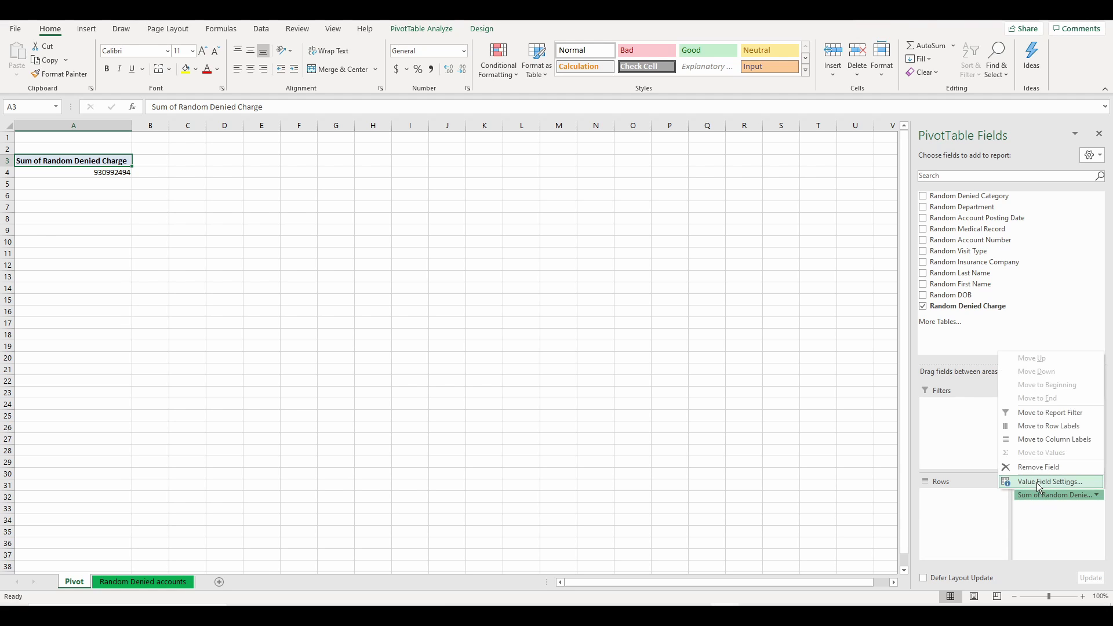
pyautogui.click(1024, 483)
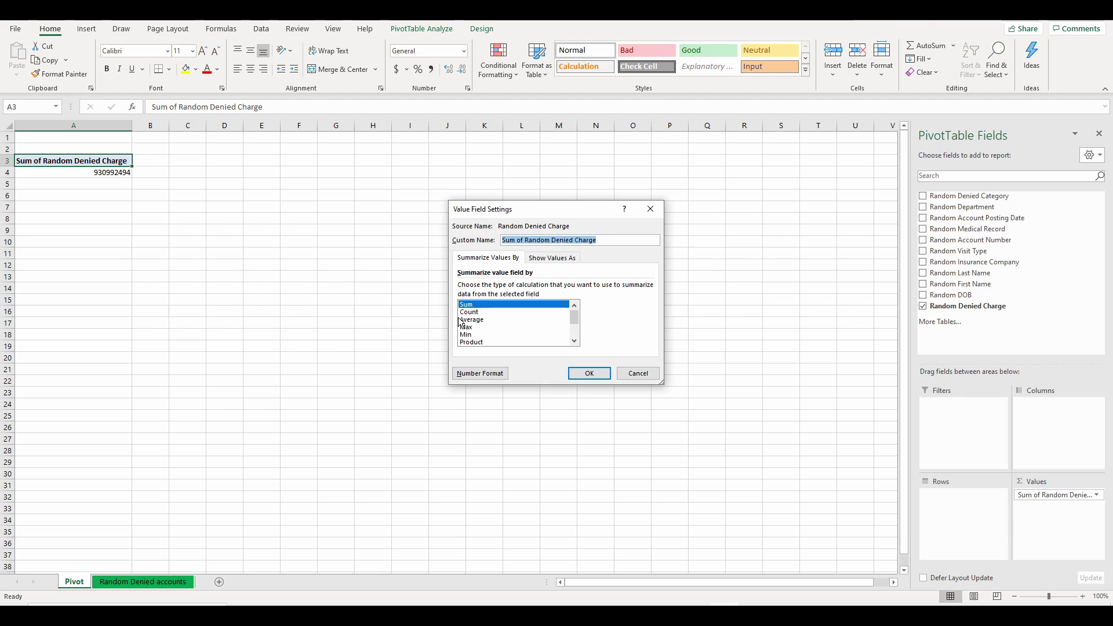
pyautogui.click(504, 376)
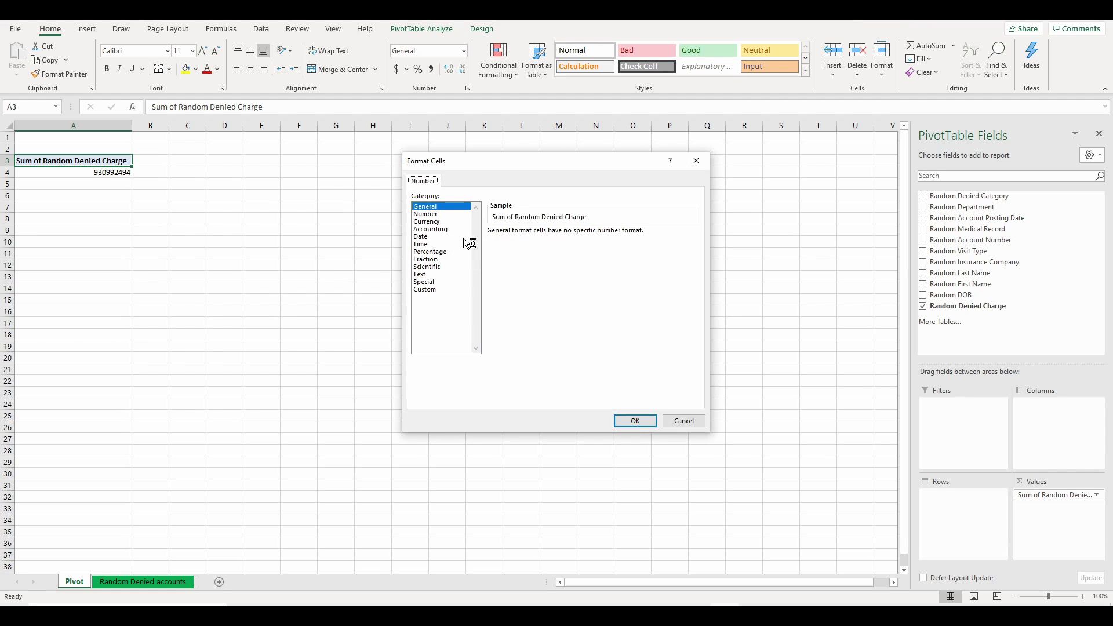
pyautogui.click(436, 222)
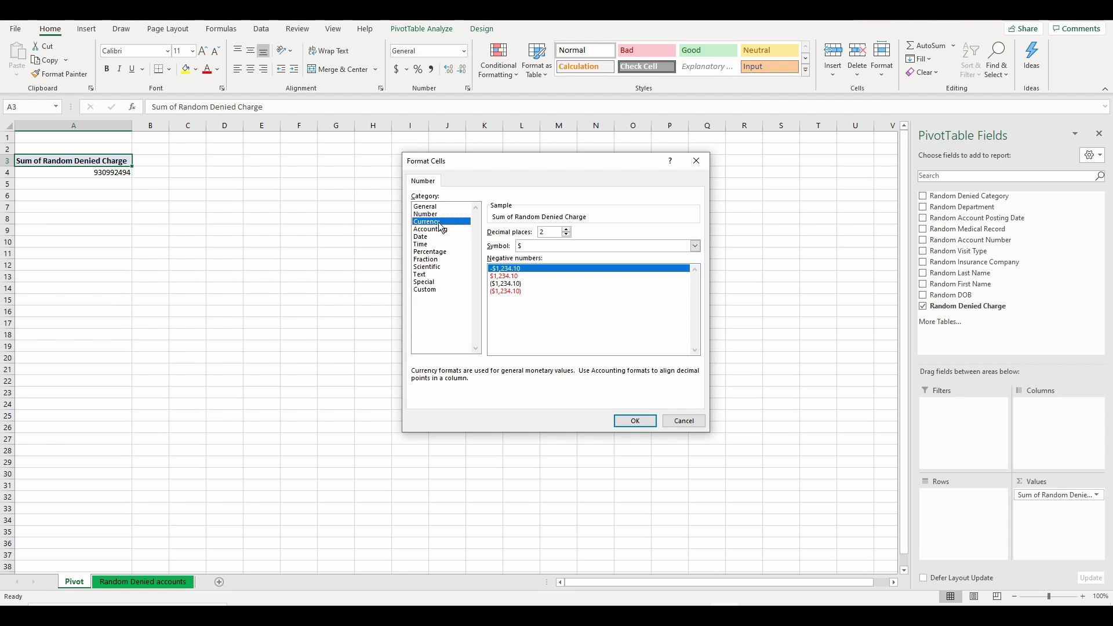
pyautogui.click(627, 421)
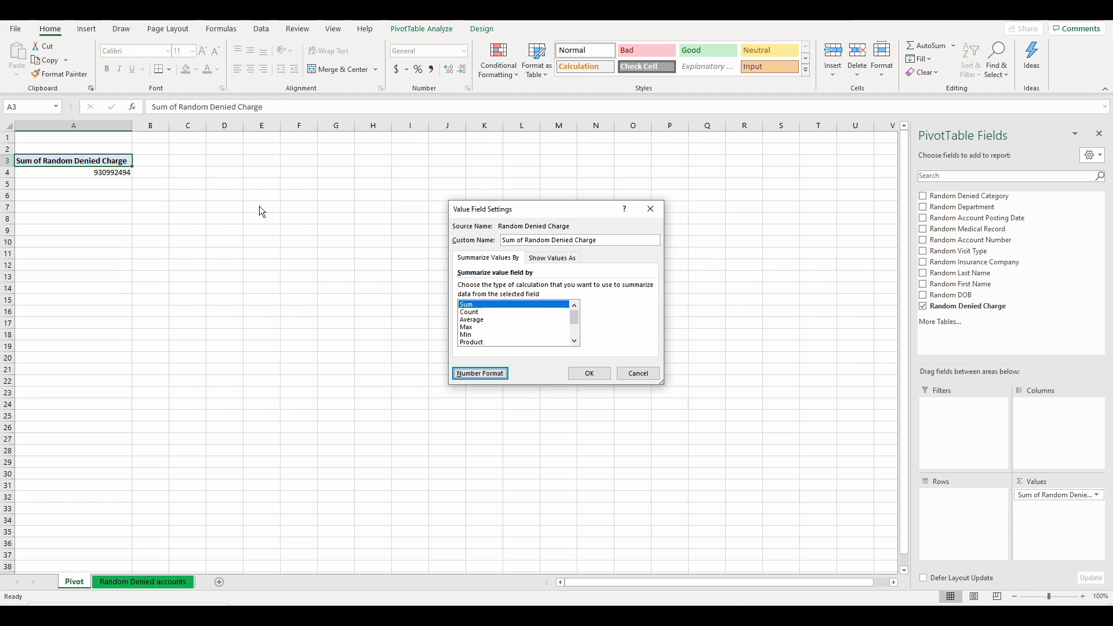
pyautogui.click(588, 374)
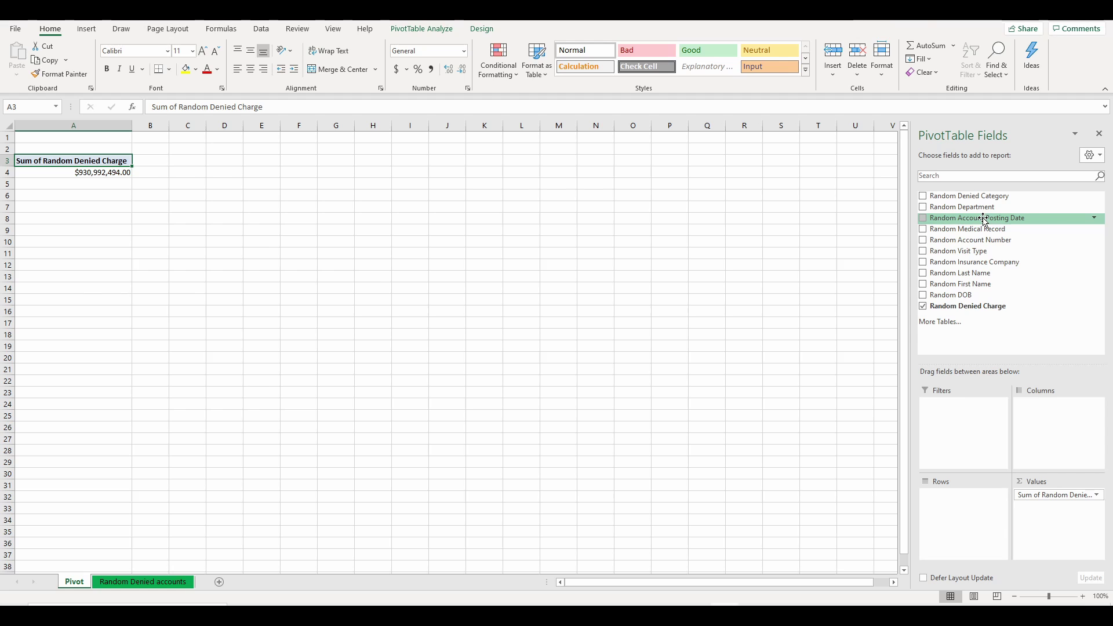
# Step: Add Random Account Posting Date to the columns area, and expand and collapse 2017 to check its quarters
pyautogui.moveTo(986, 220); pyautogui.dragTo(1044, 421)
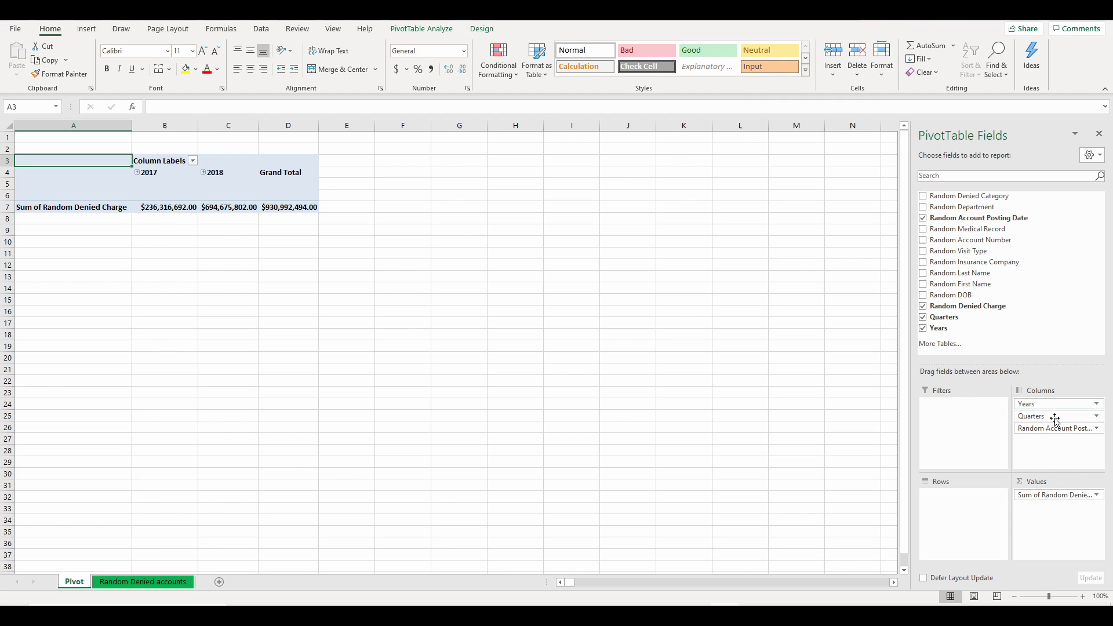
pyautogui.click(138, 173)
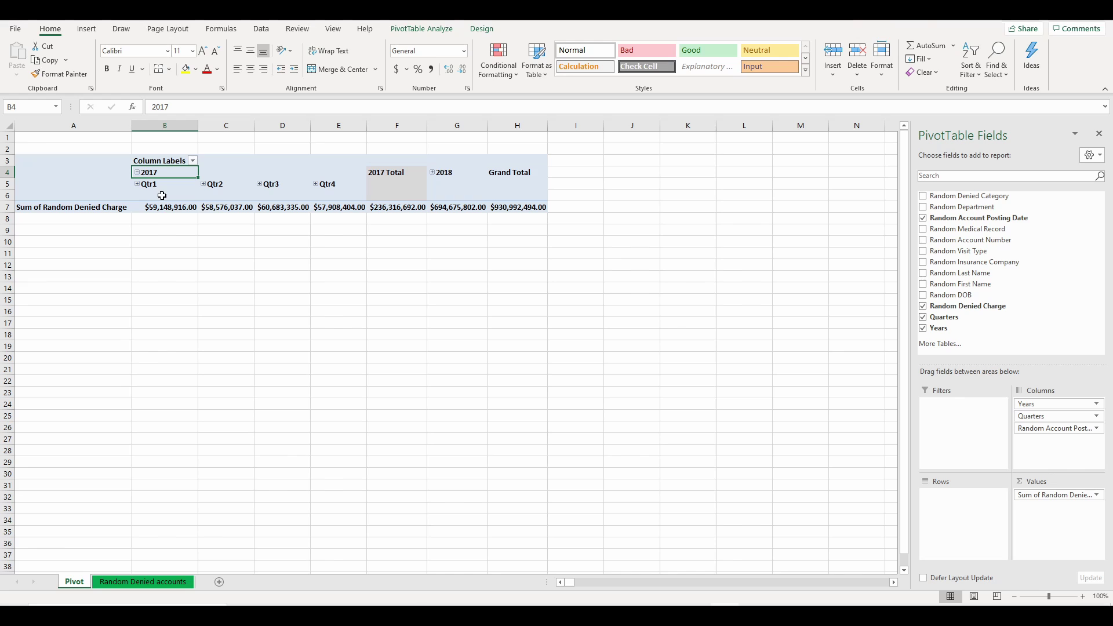
pyautogui.click(138, 173)
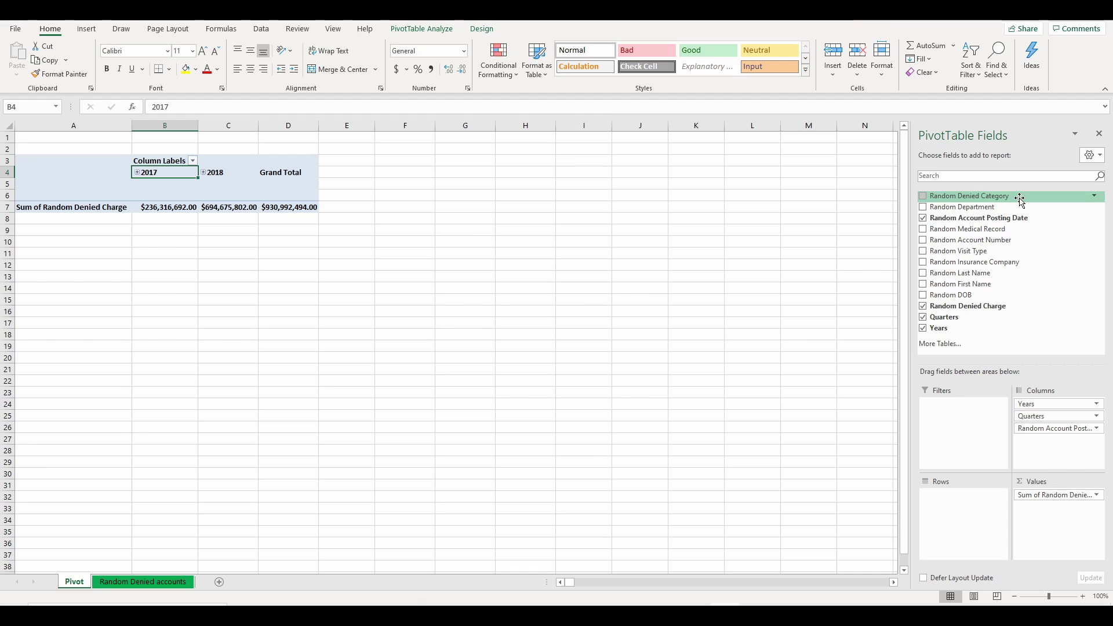
# Step: Add Random Denied Category to the rows area and sort the categories by their 2018 charges from largest to smallest
pyautogui.moveTo(1020, 199); pyautogui.dragTo(962, 522)
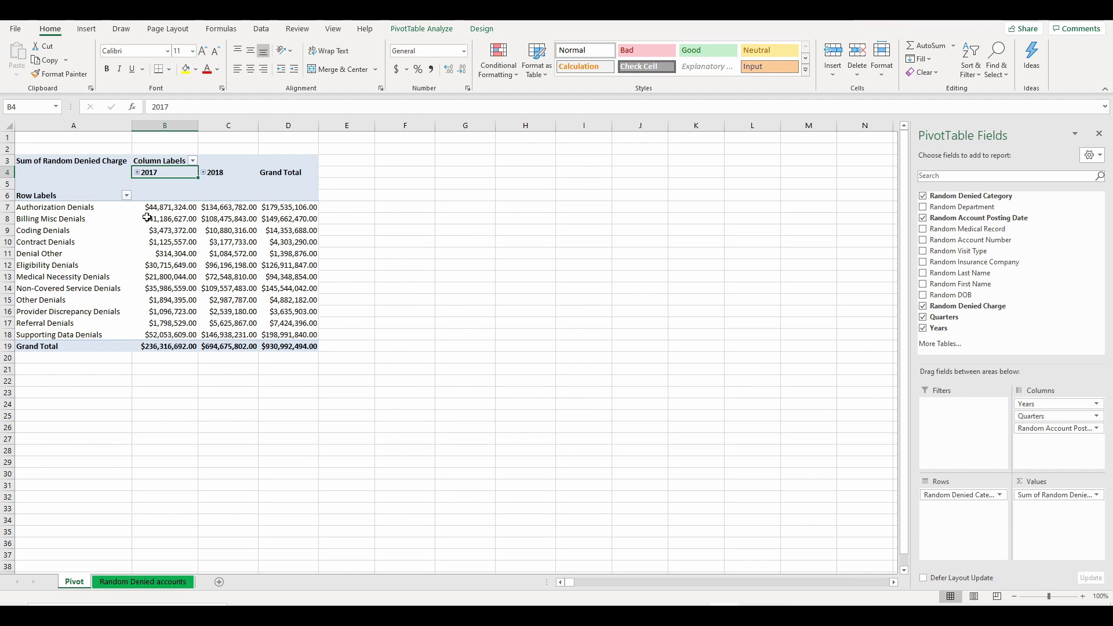
pyautogui.rightClick(241, 210)
pyautogui.moveTo(356, 284)
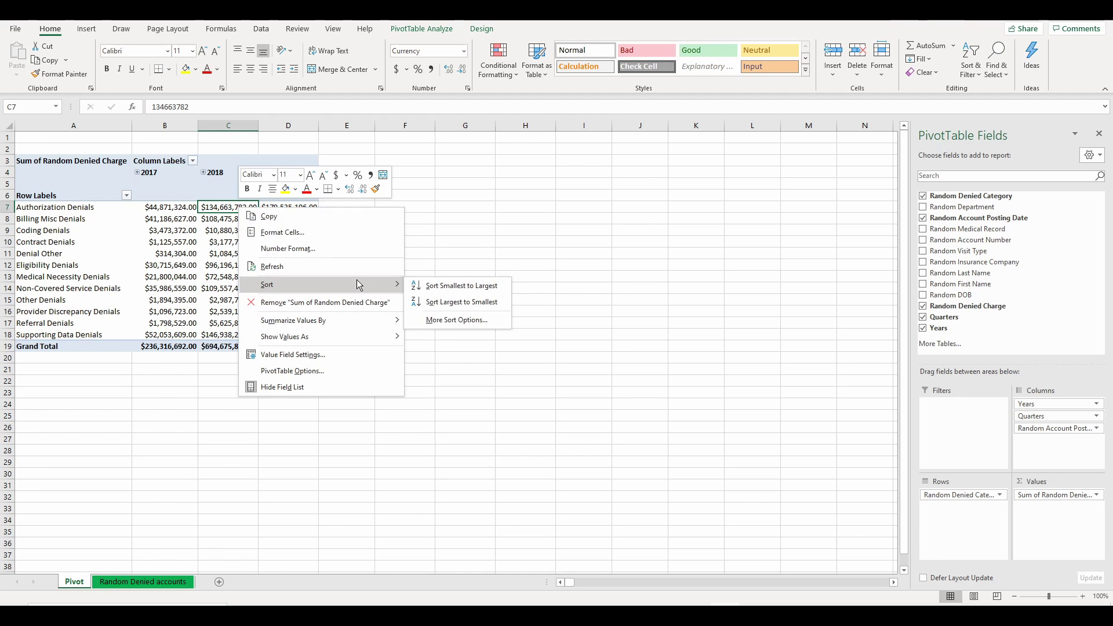
pyautogui.click(447, 299)
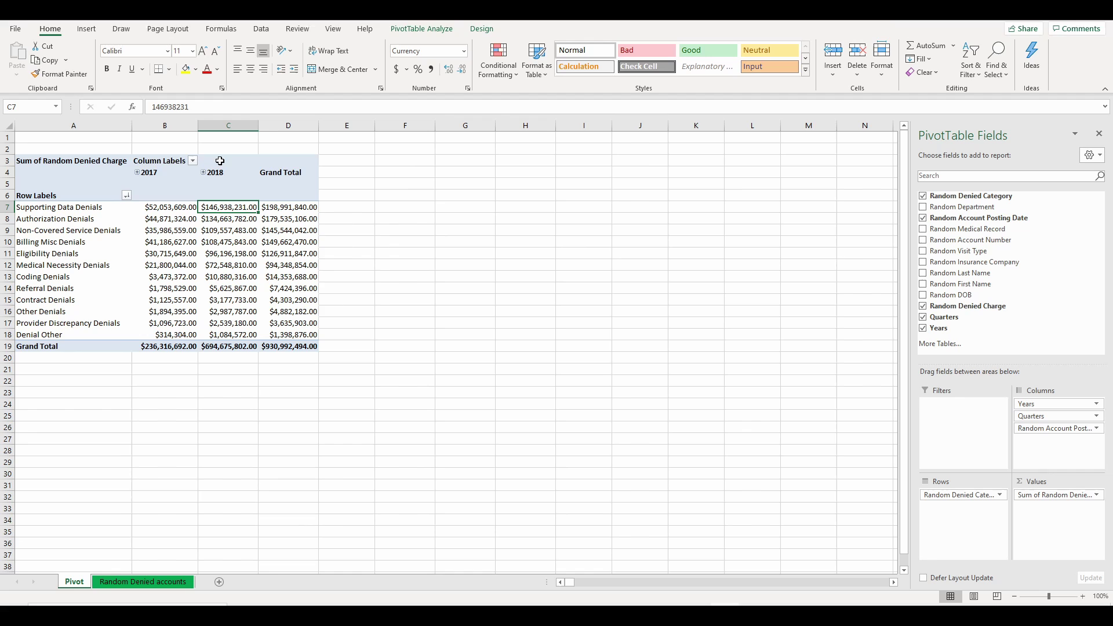
# Step: Filter the Supporting Data Denials category out of the PivotTable rows by hiding the selected item
pyautogui.moveTo(285, 207)
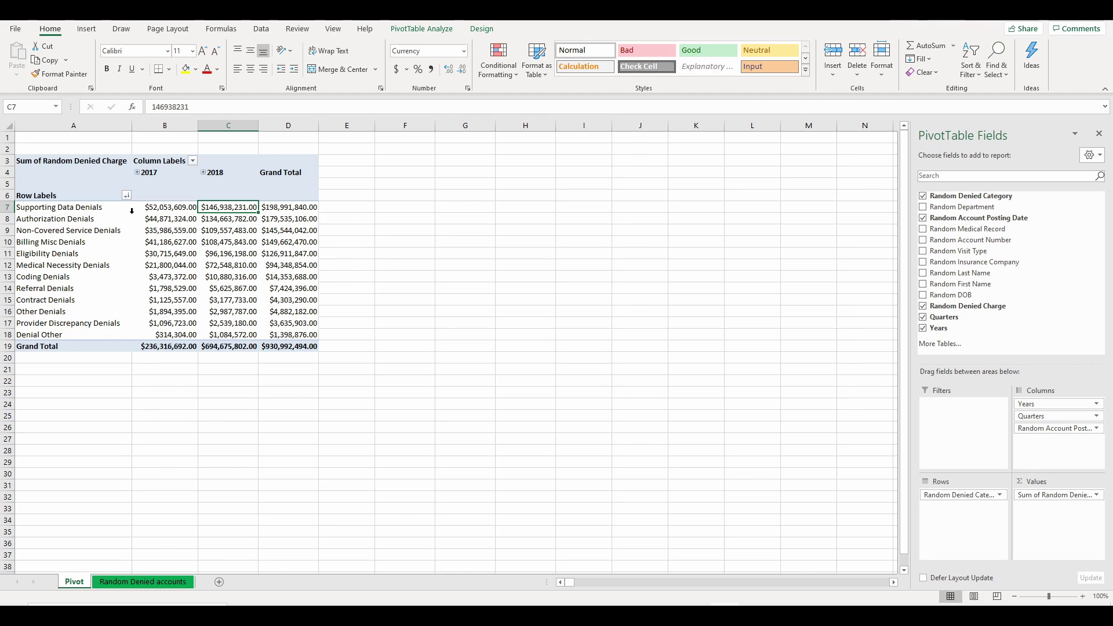
pyautogui.click(72, 211)
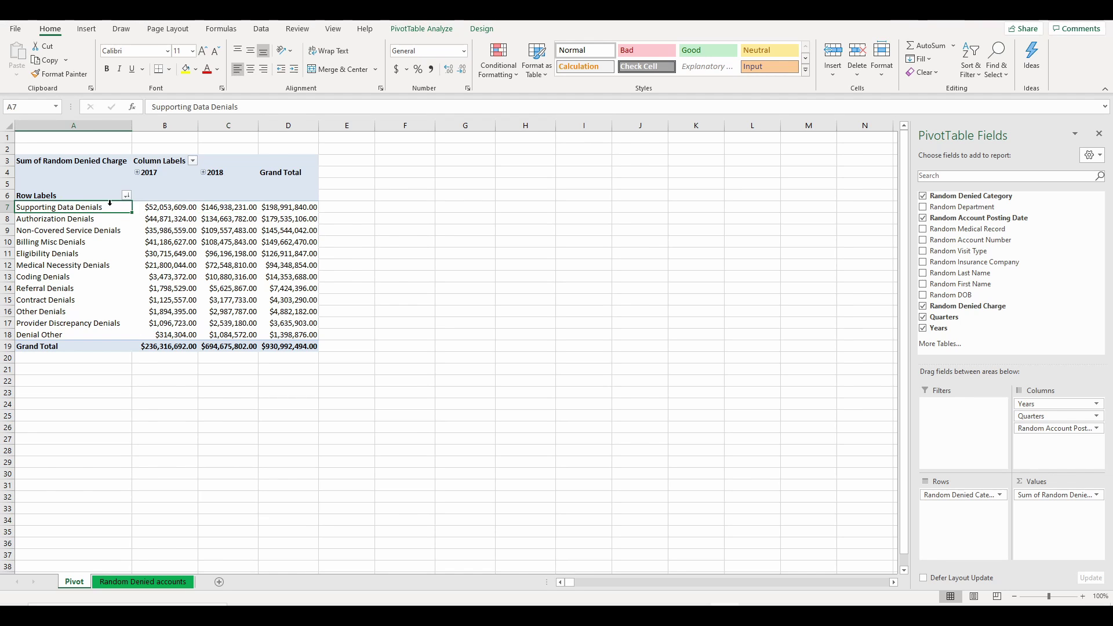
pyautogui.moveTo(254, 226)
pyautogui.rightClick(98, 208)
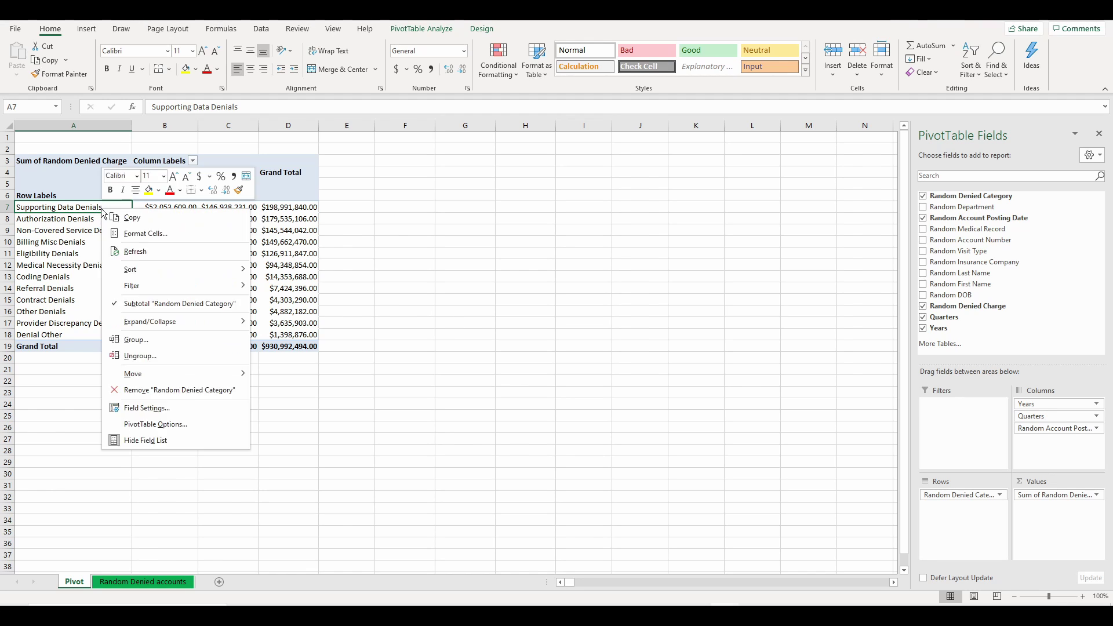
pyautogui.moveTo(159, 285)
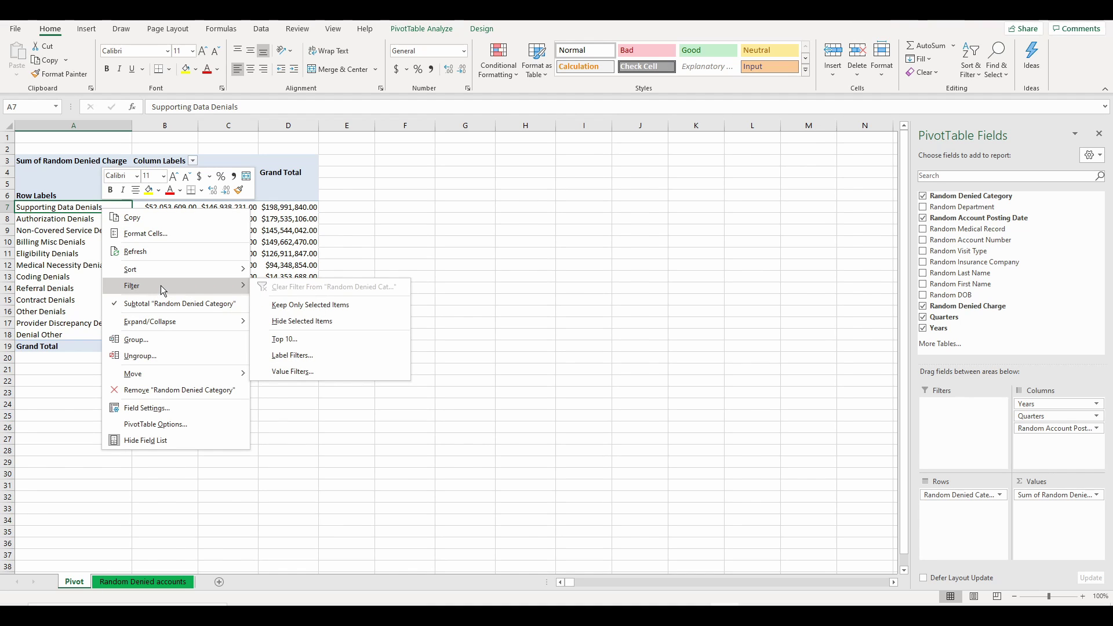
pyautogui.click(320, 325)
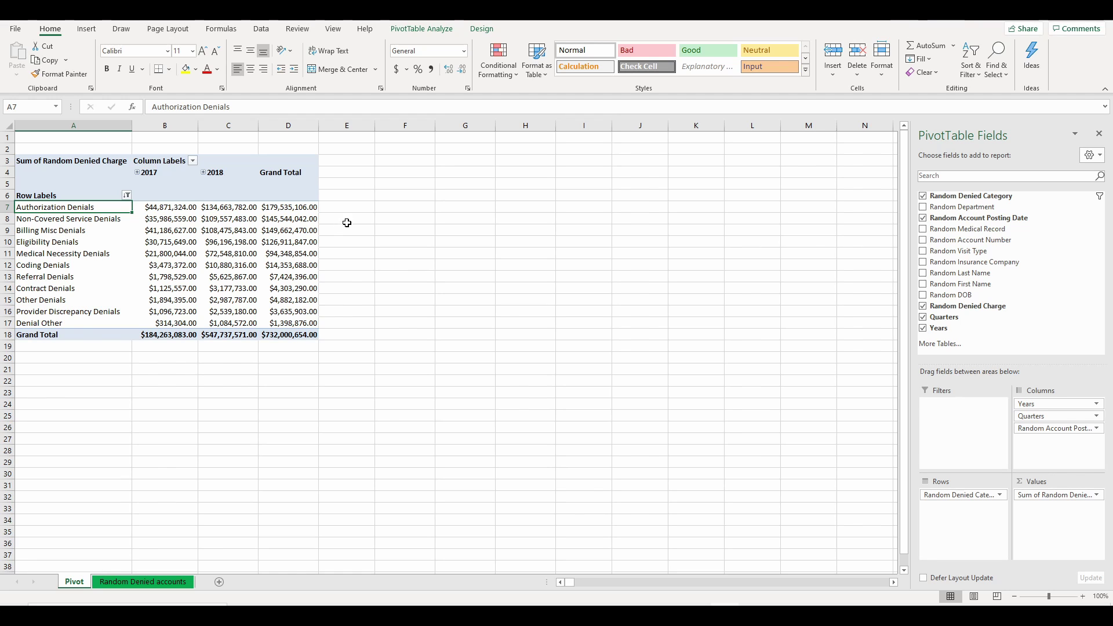
# Step: Hide the Non-Covered Service Denials category from the PivotTable rows
pyautogui.click(98, 220)
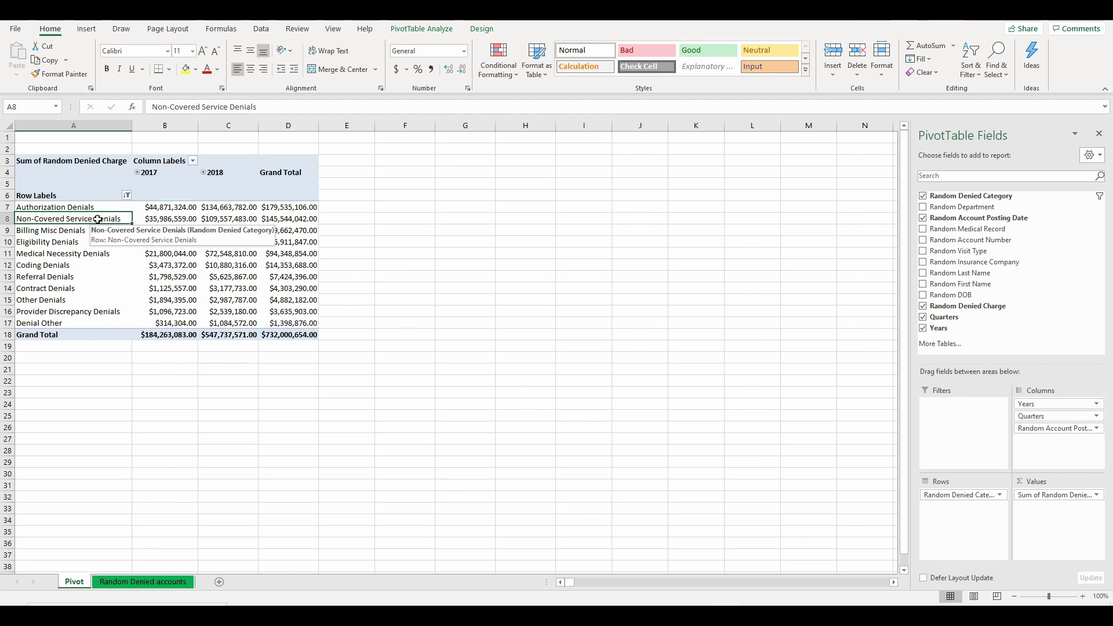
pyautogui.rightClick(97, 219)
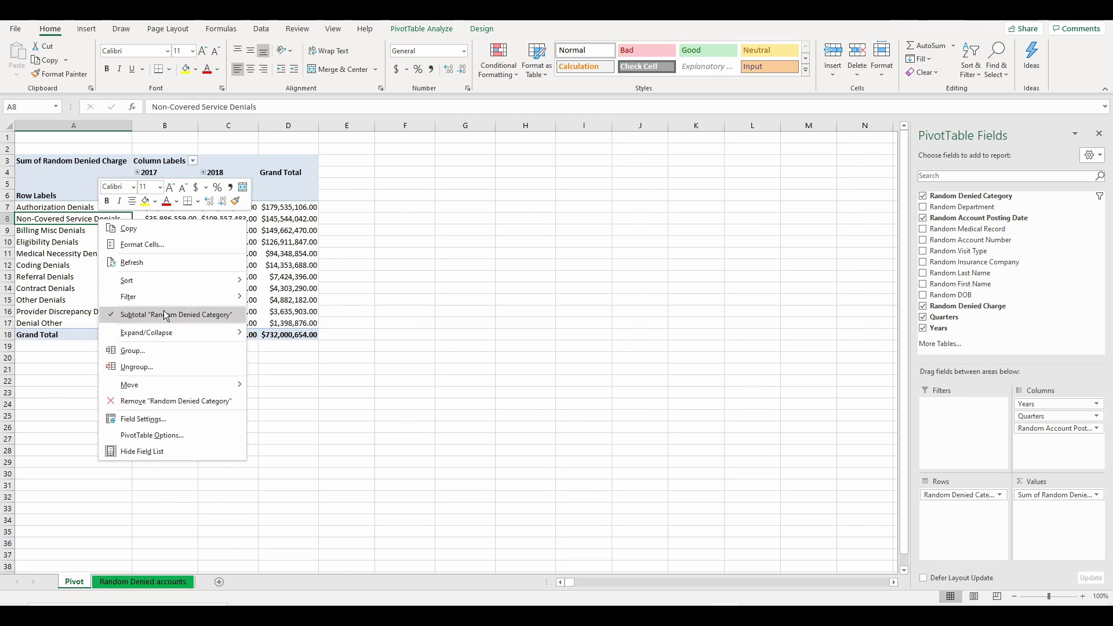
pyautogui.moveTo(172, 296)
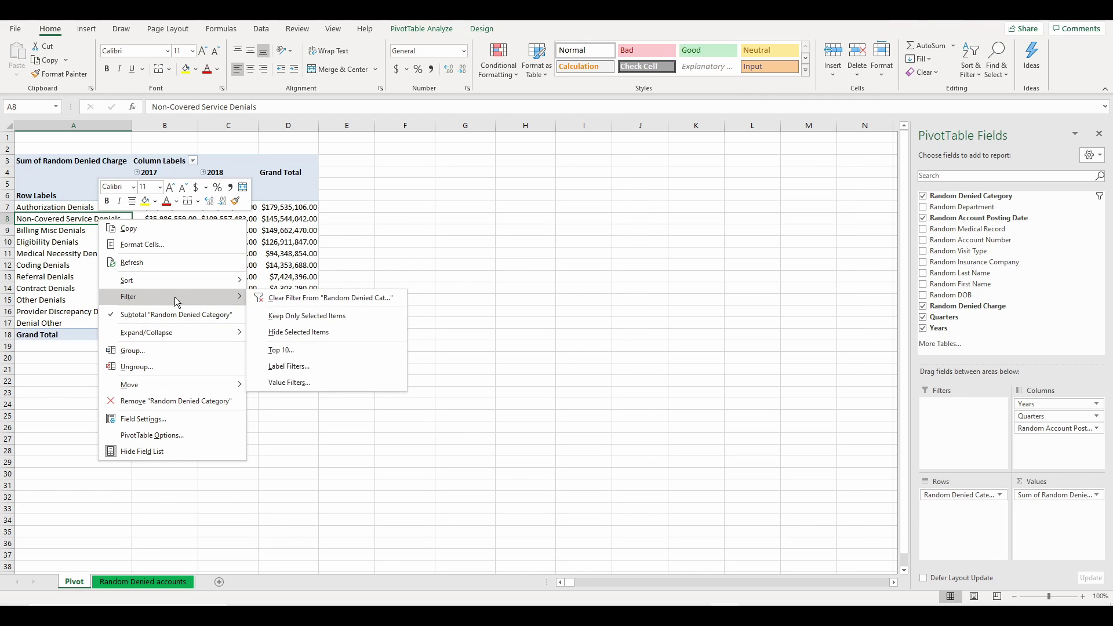
pyautogui.click(320, 336)
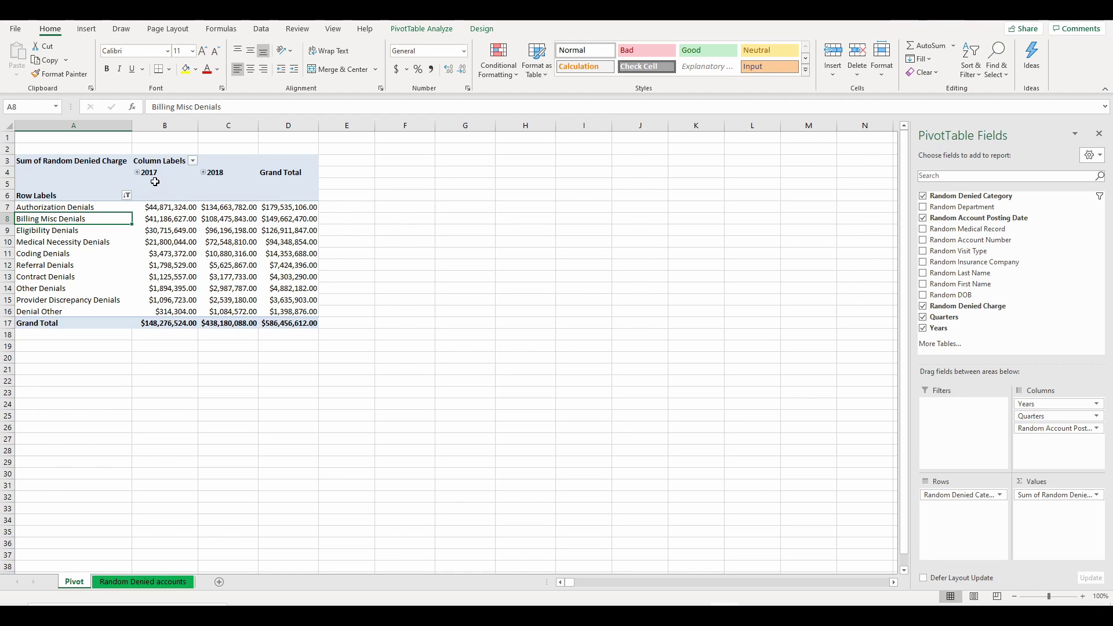
# Step: Review the source records on the Random Denied accounts sheet, and return to the PivotTable's 2018 Authorization Denials amount
pyautogui.click(92, 208)
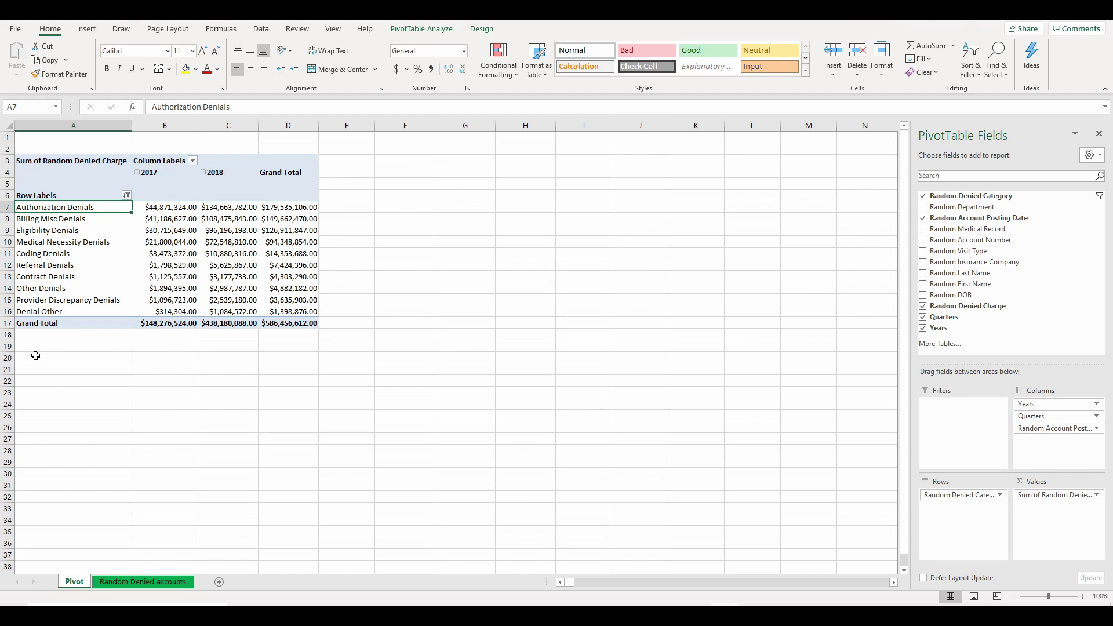
pyautogui.click(135, 581)
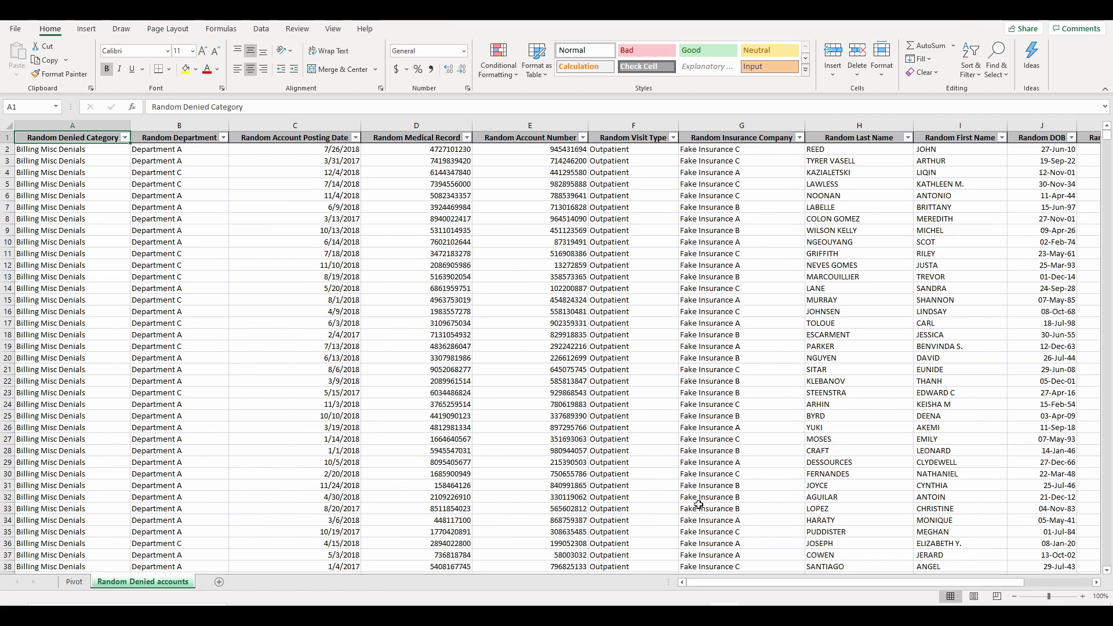
pyautogui.click(71, 582)
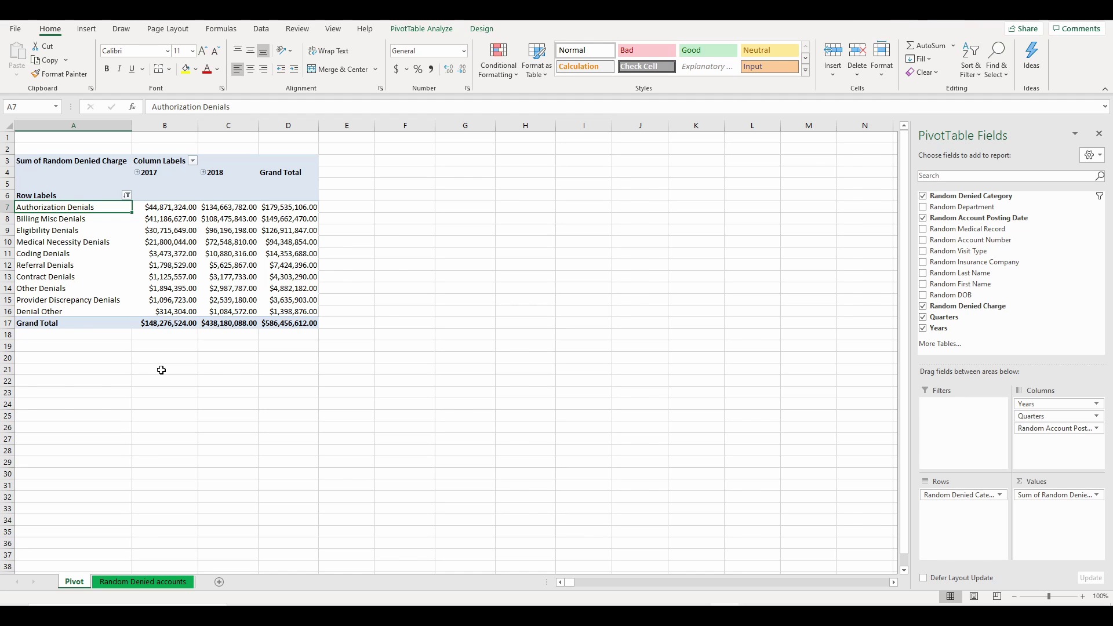
pyautogui.click(222, 207)
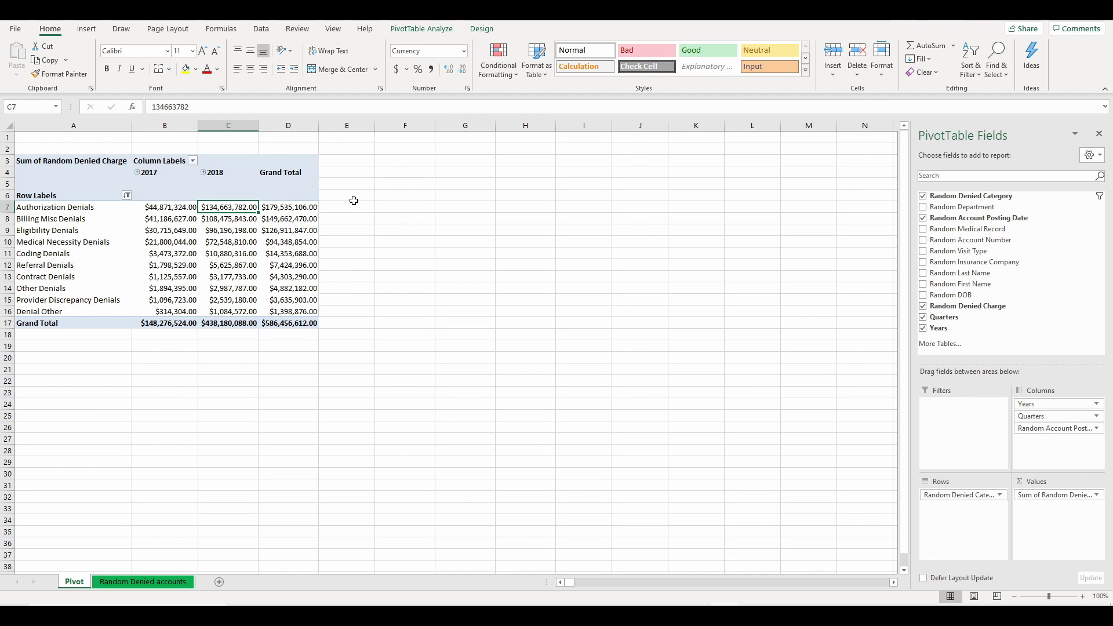
# Step: Remove the Years, Quarters, Random Account Posting Date and Random Denied Category fields from the PivotTable layout, keeping the denied charge sum
pyautogui.moveTo(1055, 408); pyautogui.dragTo(884, 403)
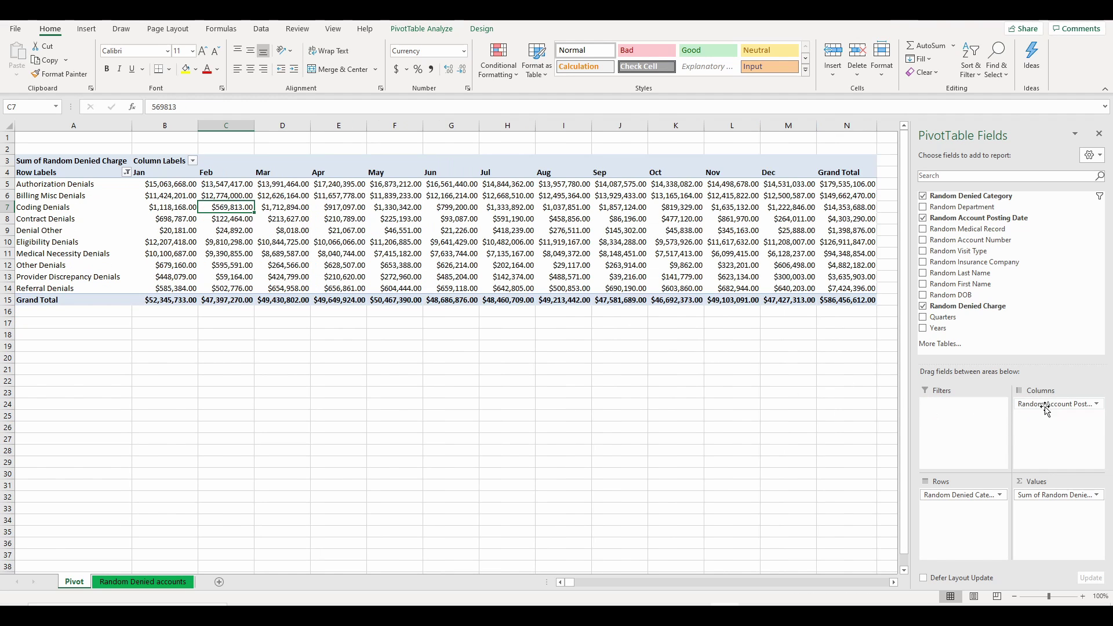
pyautogui.moveTo(1043, 411); pyautogui.dragTo(823, 417)
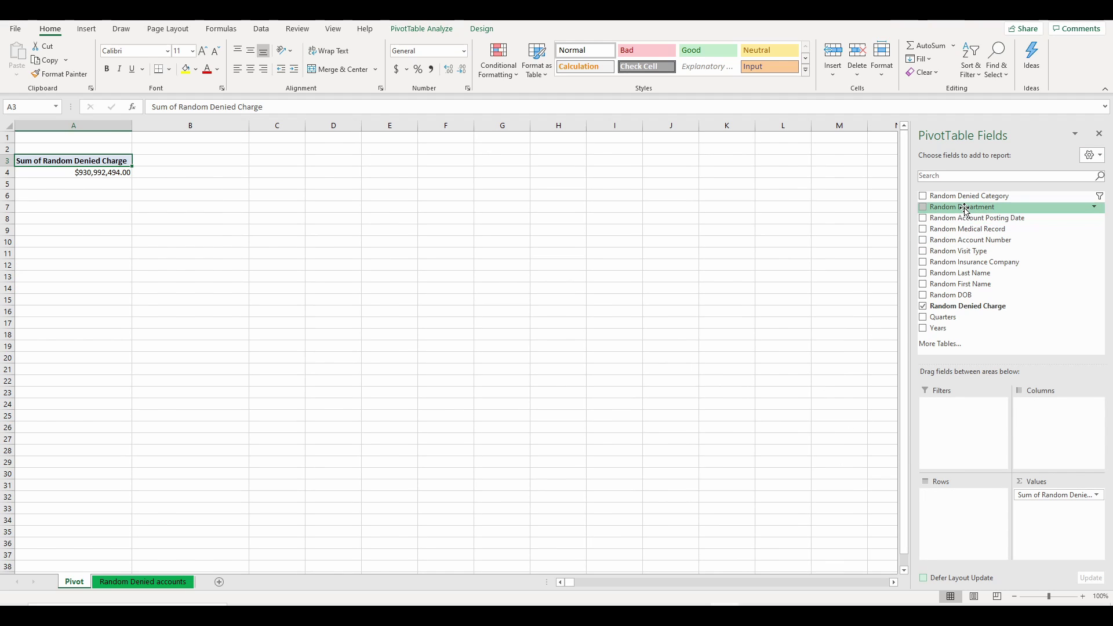
# Step: Add Random Department to the rows, and place Random Visit Type in the columns before moving it into the rows above Random Department
pyautogui.moveTo(967, 210); pyautogui.dragTo(954, 523)
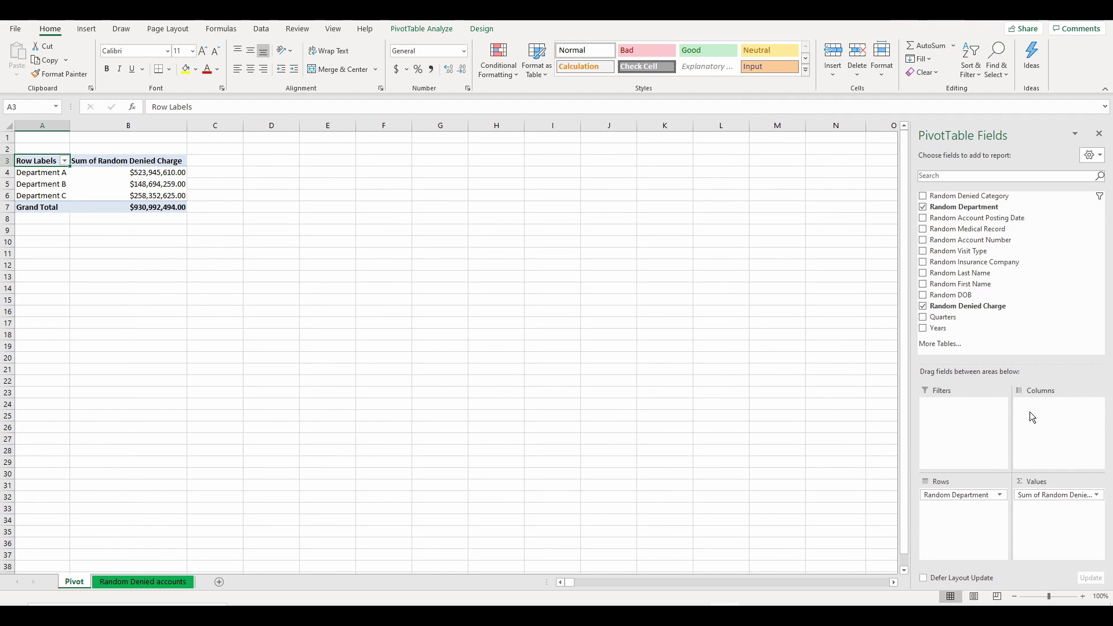
pyautogui.moveTo(954, 500); pyautogui.dragTo(964, 524)
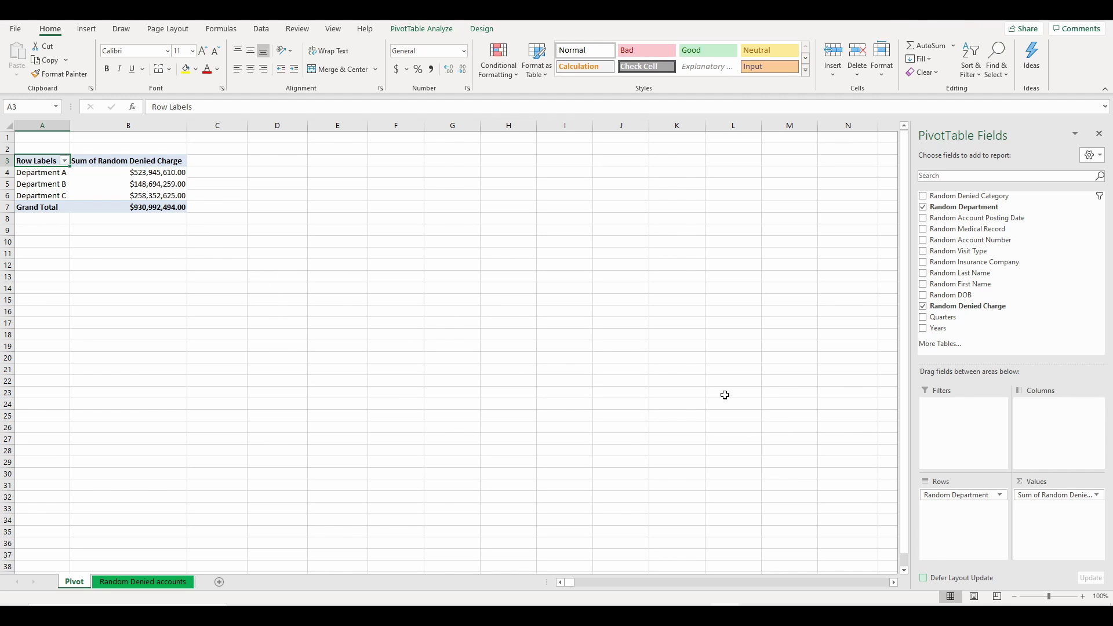
pyautogui.moveTo(951, 251); pyautogui.dragTo(1029, 420)
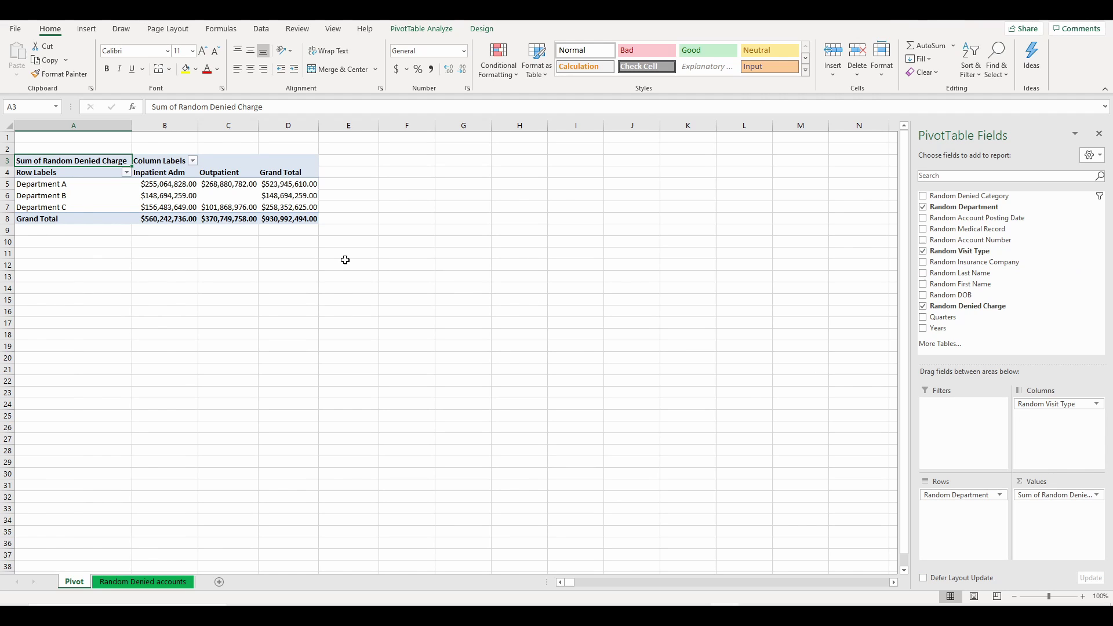
pyautogui.moveTo(1073, 408); pyautogui.dragTo(963, 534)
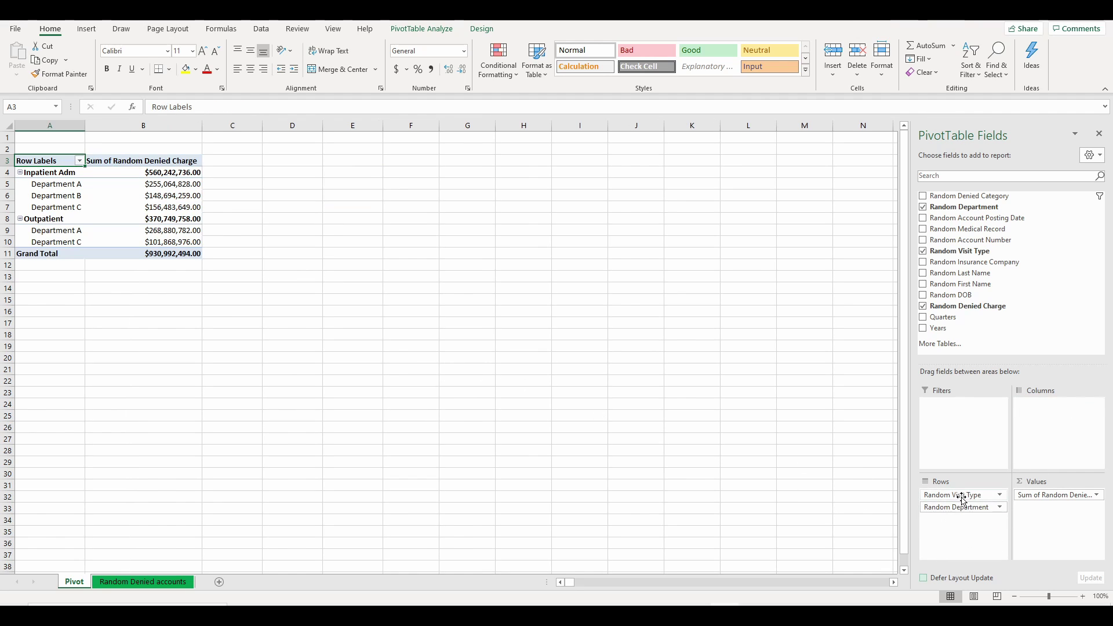
# Step: Add Years as a report filter and limit the PivotTable to 2018
pyautogui.moveTo(946, 329); pyautogui.dragTo(962, 418)
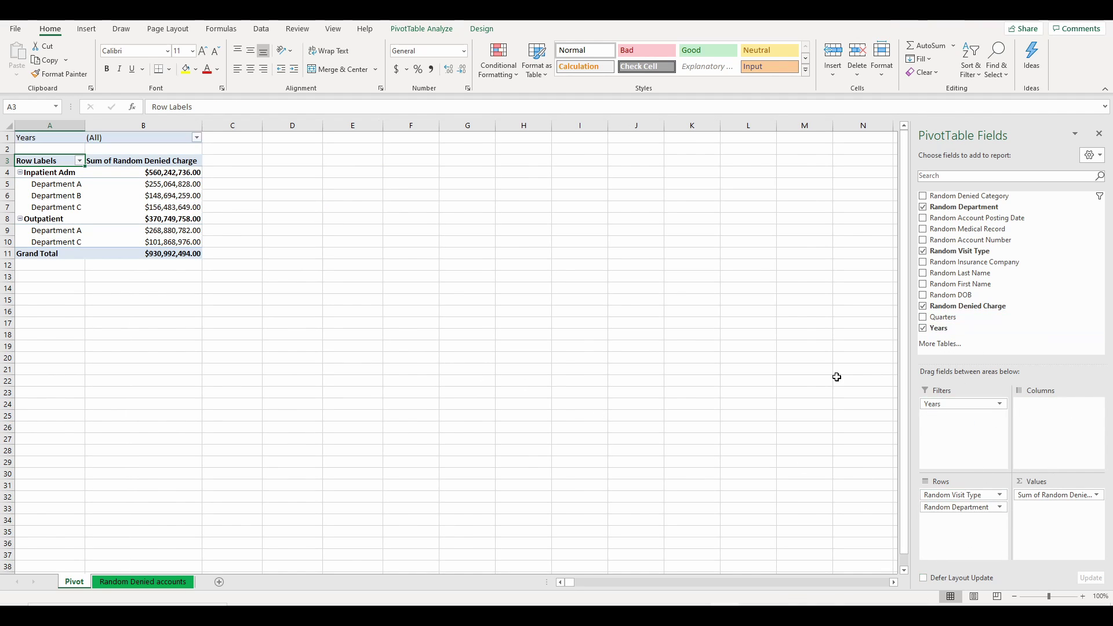
pyautogui.click(197, 138)
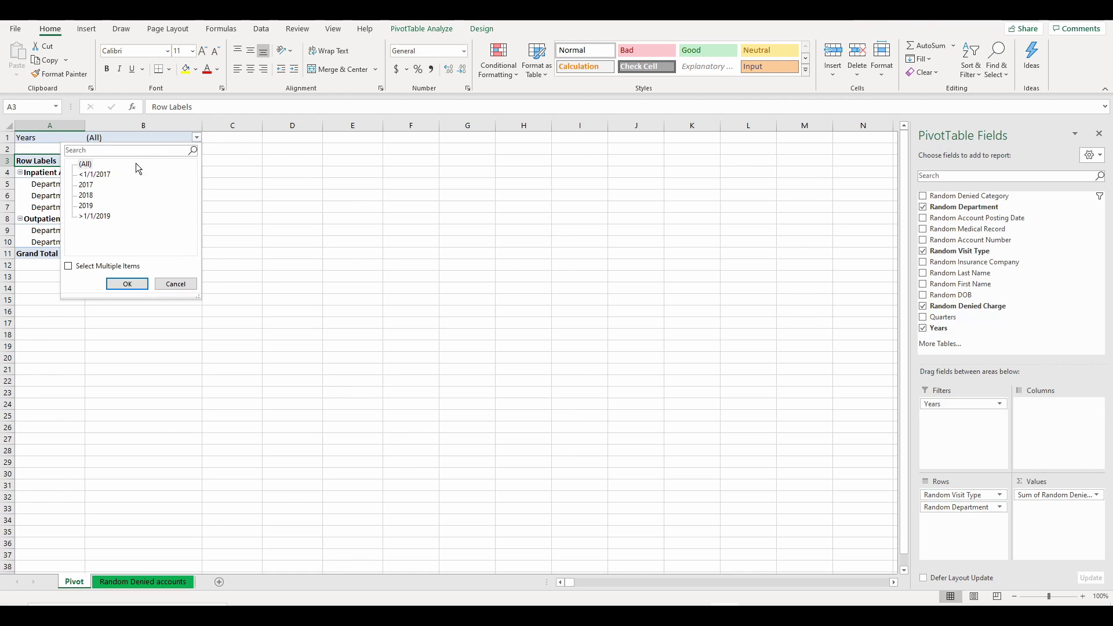
pyautogui.click(86, 195)
pyautogui.click(127, 283)
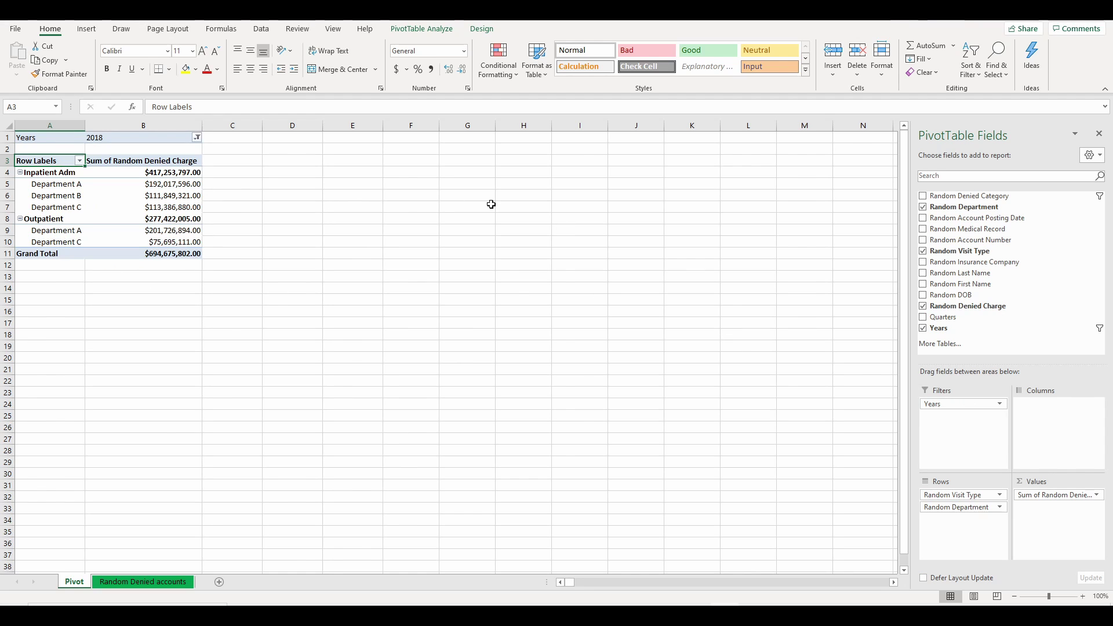
# Step: Reset the Years filter to (All), and check the source records on the Random Denied accounts sheet before returning to Pivot
pyautogui.click(197, 138)
pyautogui.click(85, 164)
pyautogui.click(127, 284)
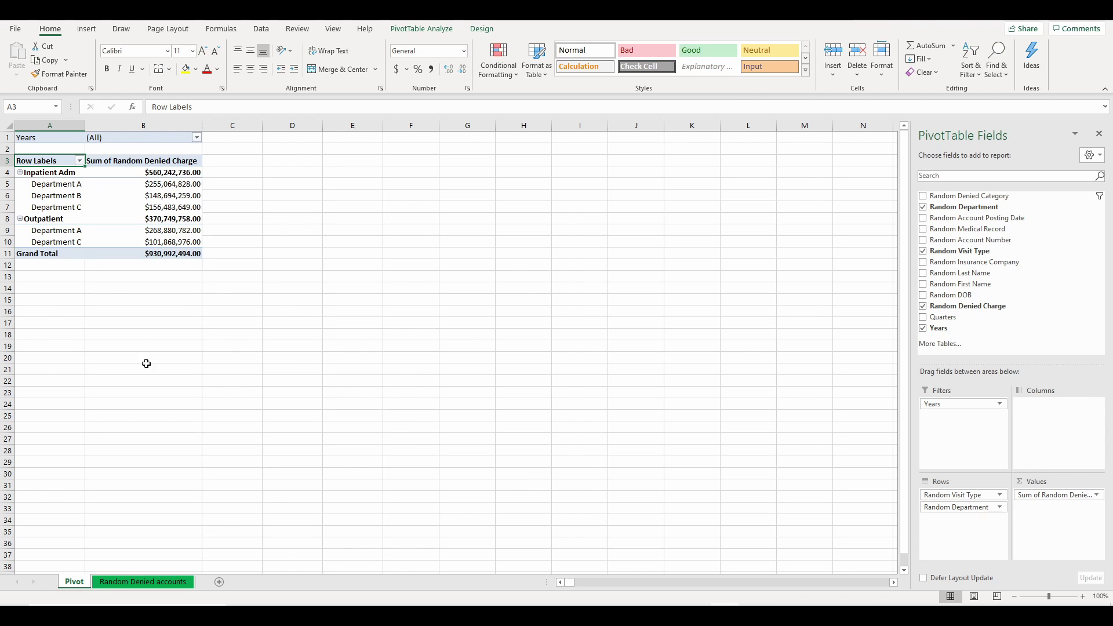
pyautogui.click(156, 581)
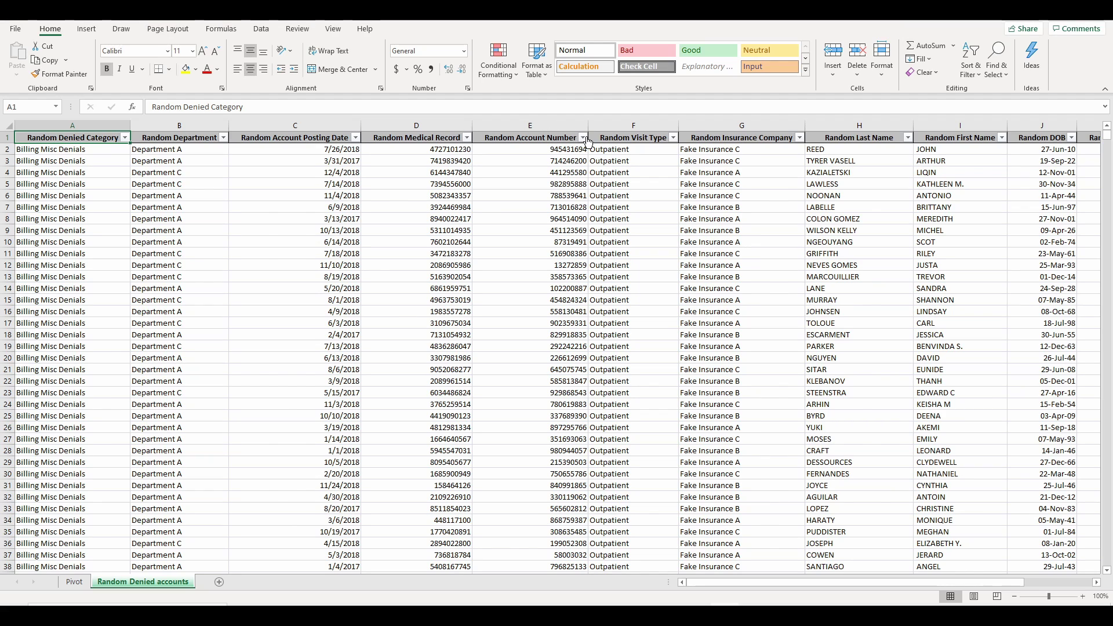
pyautogui.click(74, 582)
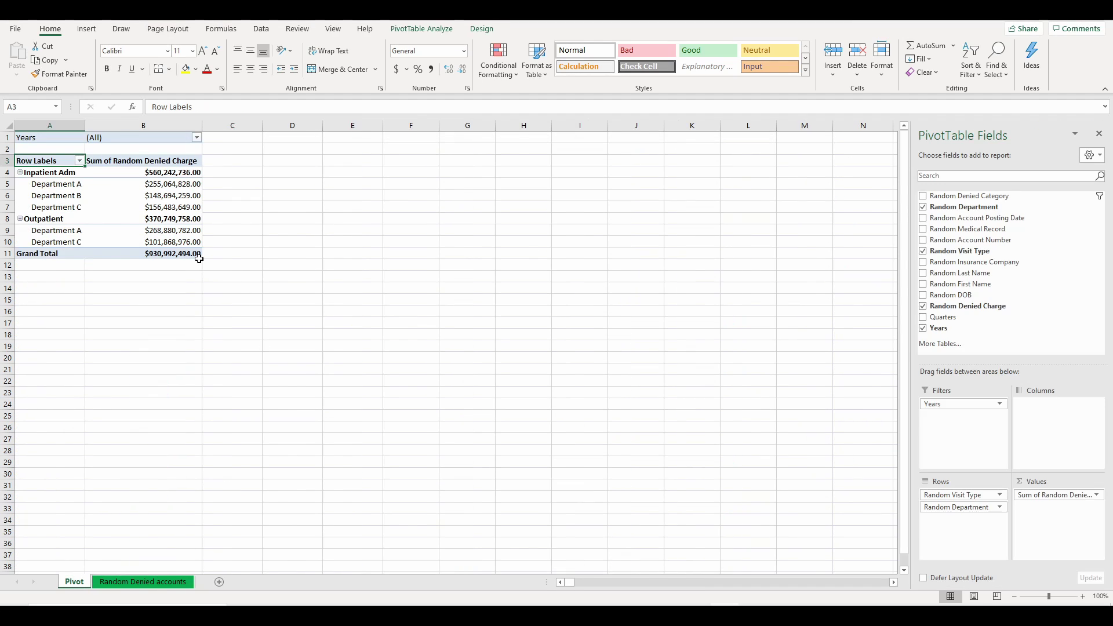